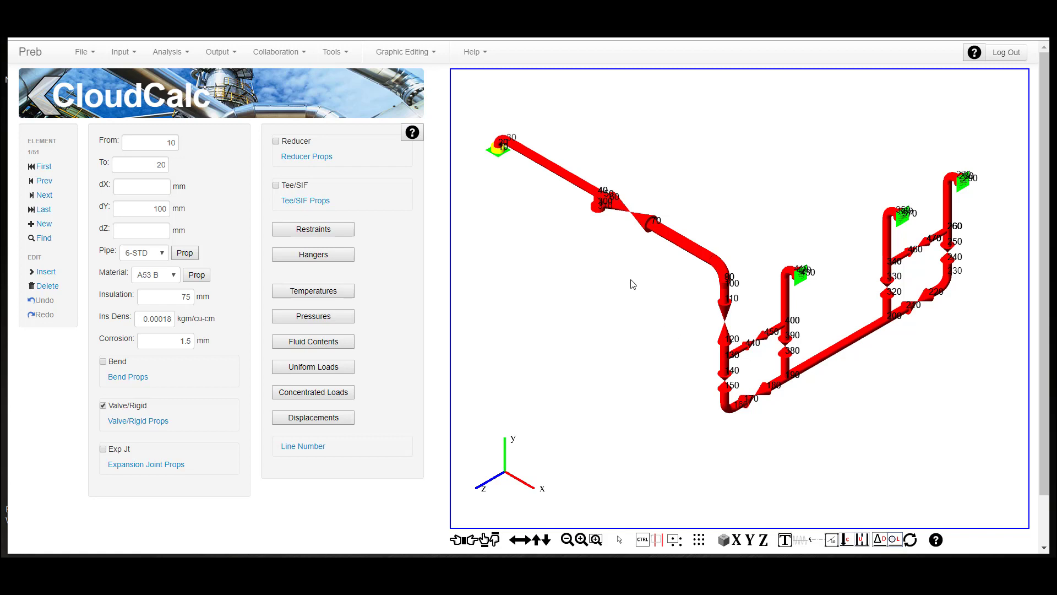
- Edit the modal extraction row in the dynamic load cases, setting the number of modes to 10 and the frequency cutoff to 0 Hz
{"action": "left_click", "coordinate": [120, 52]}
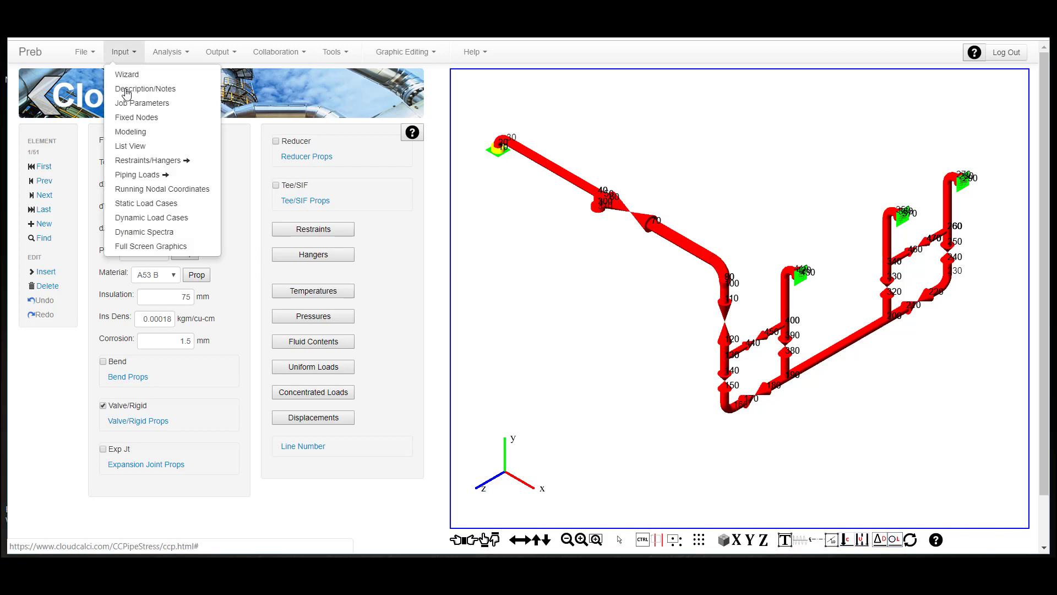
{"action": "left_click", "coordinate": [182, 217]}
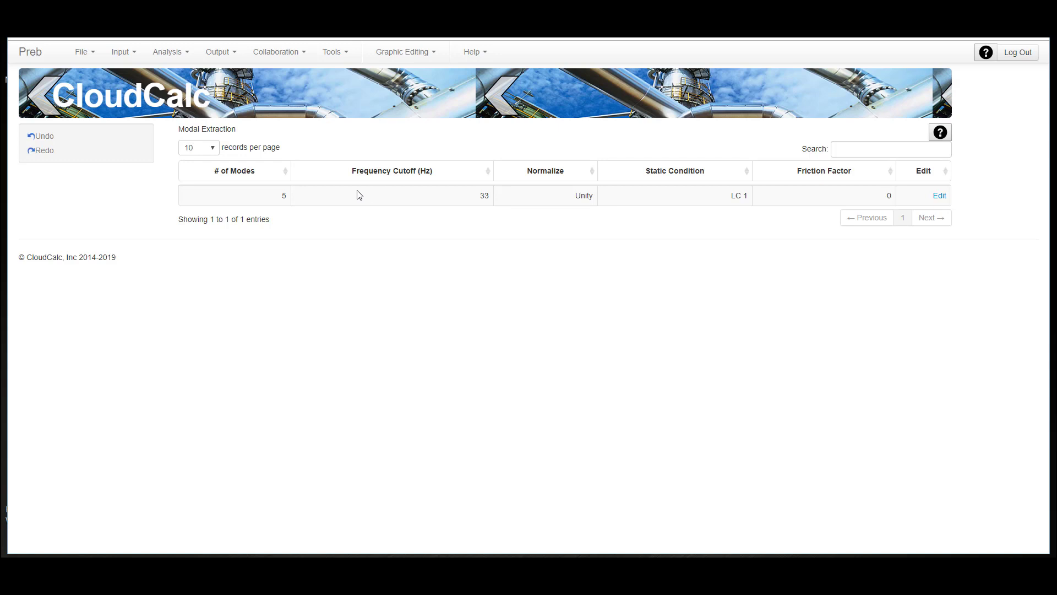
{"action": "left_click", "coordinate": [938, 196]}
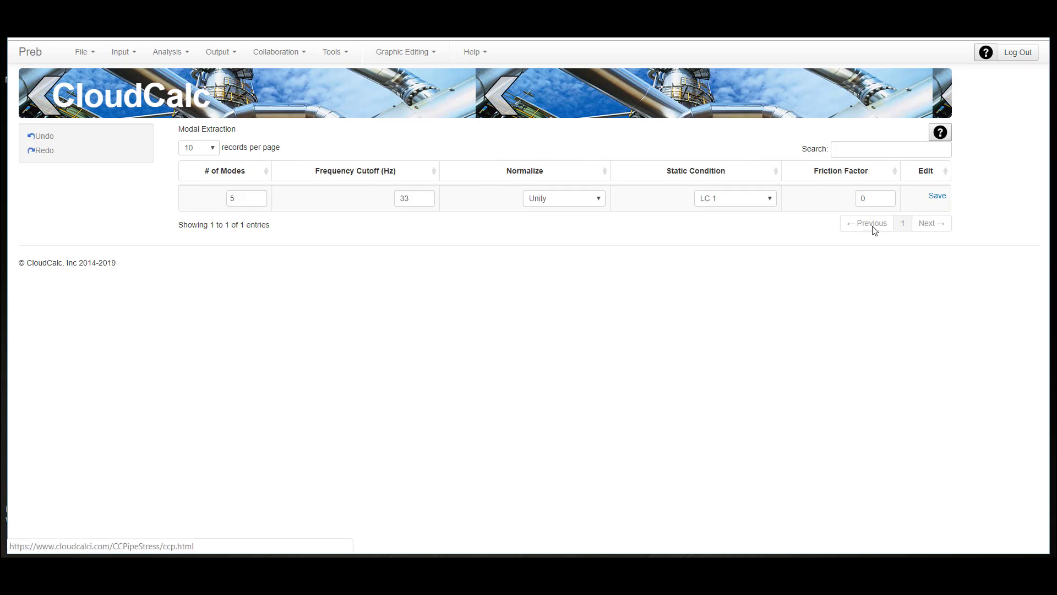
{"action": "left_click", "coordinate": [248, 200]}
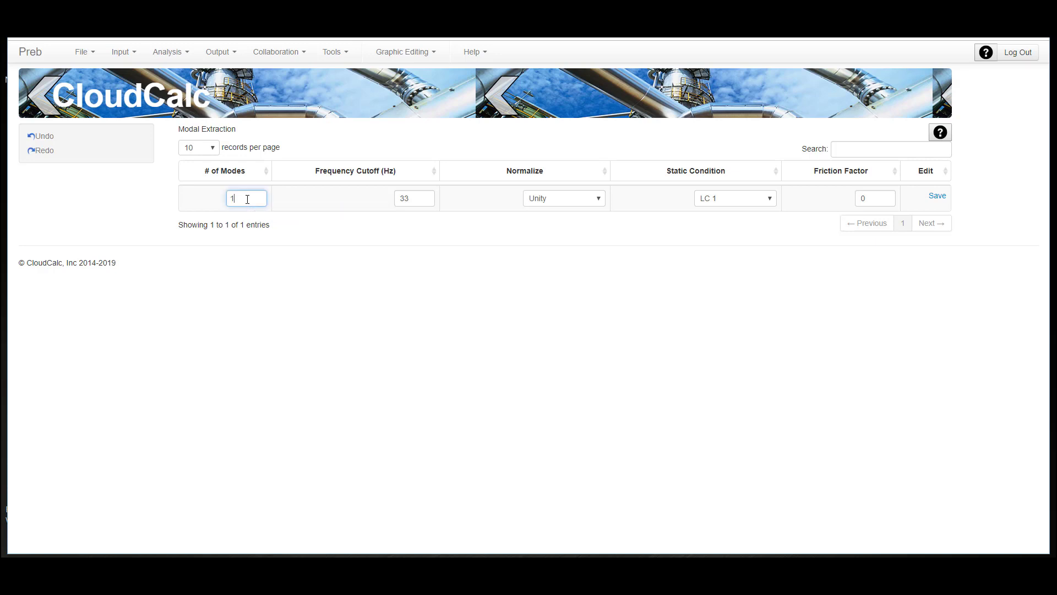
{"action": "type", "text": "0"}
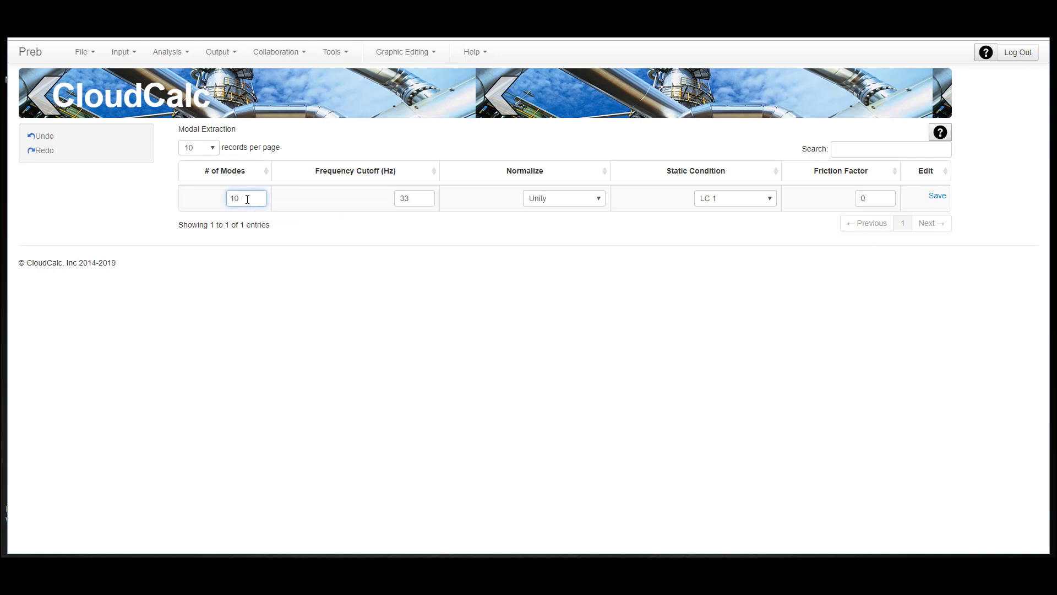
{"action": "left_click", "coordinate": [421, 199]}
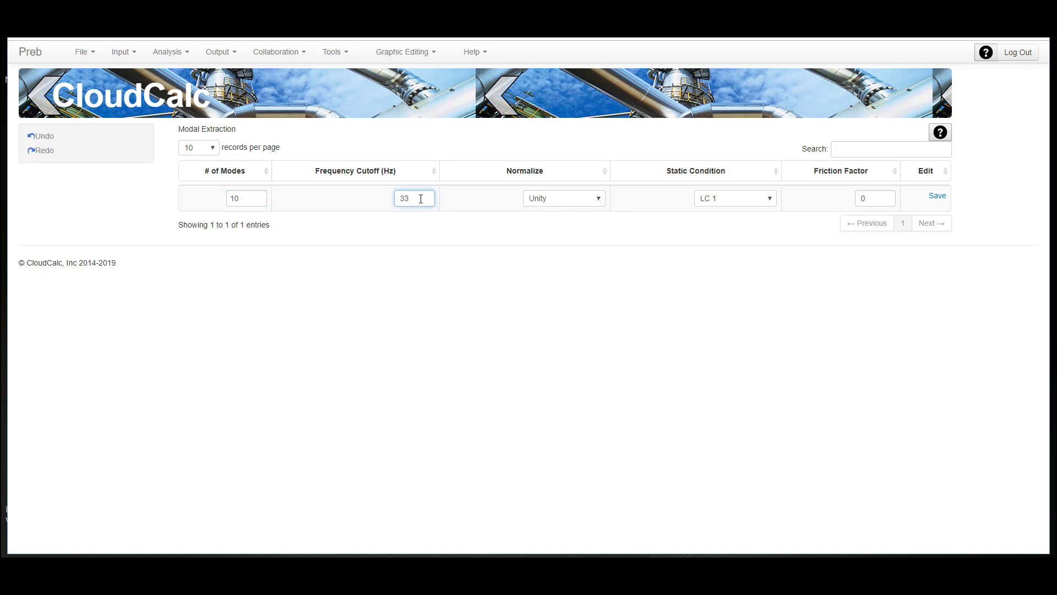
{"action": "key", "text": "BackSpace"}
{"action": "key", "text": "BackSpace"}
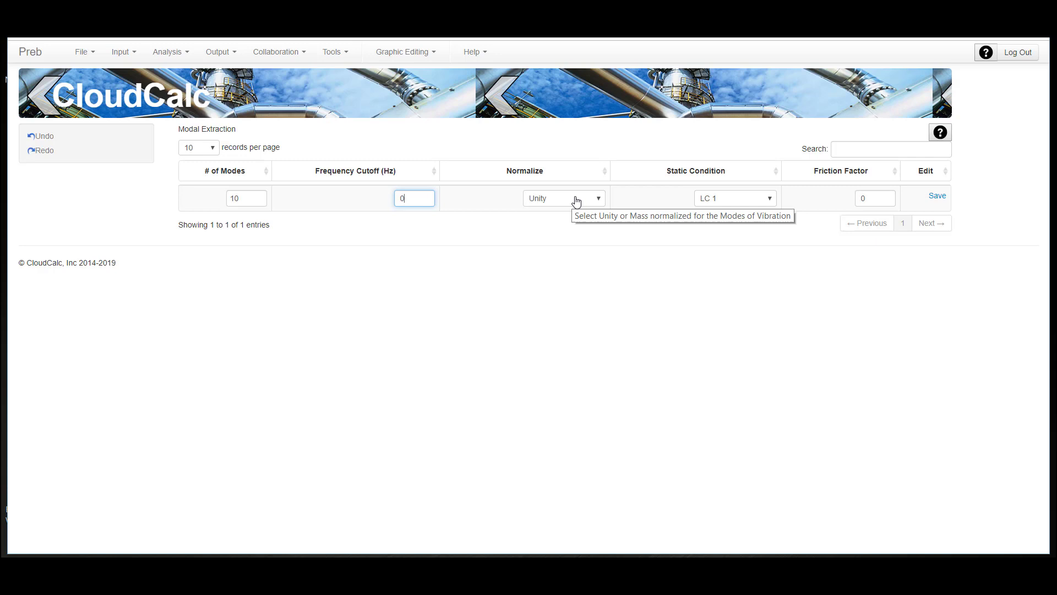
- Try Mass normalization for the modal extraction, return it to Unity and save the row
{"action": "left_click", "coordinate": [595, 199]}
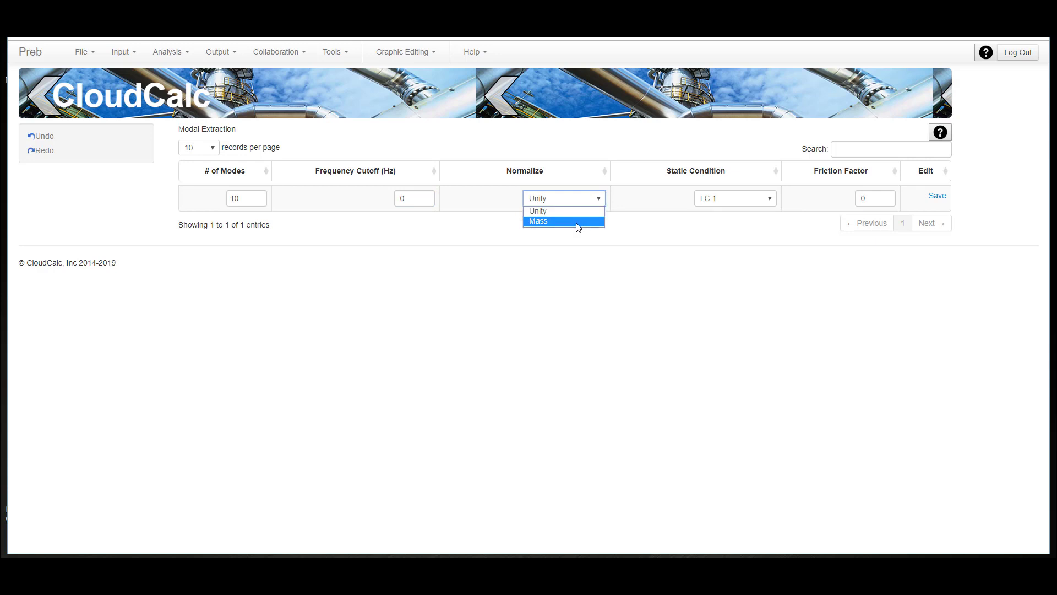
{"action": "left_click", "coordinate": [578, 222]}
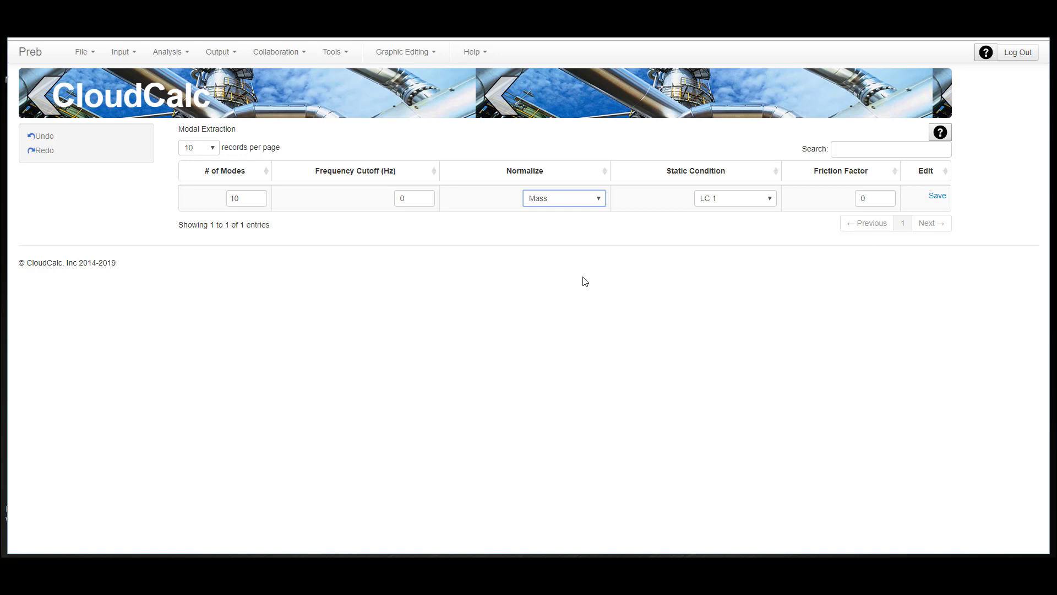
{"action": "left_click", "coordinate": [599, 202]}
{"action": "left_click", "coordinate": [586, 212]}
{"action": "left_click", "coordinate": [936, 197]}
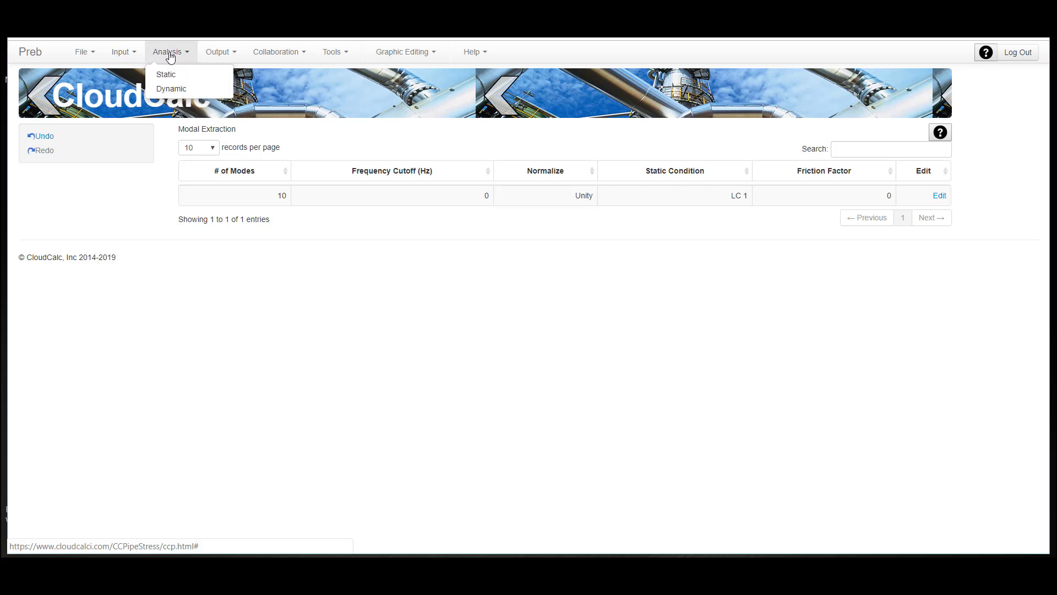
- Review the static load case definitions and return to the full-screen view of the piping model
{"action": "left_click", "coordinate": [121, 52]}
{"action": "left_click", "coordinate": [185, 202]}
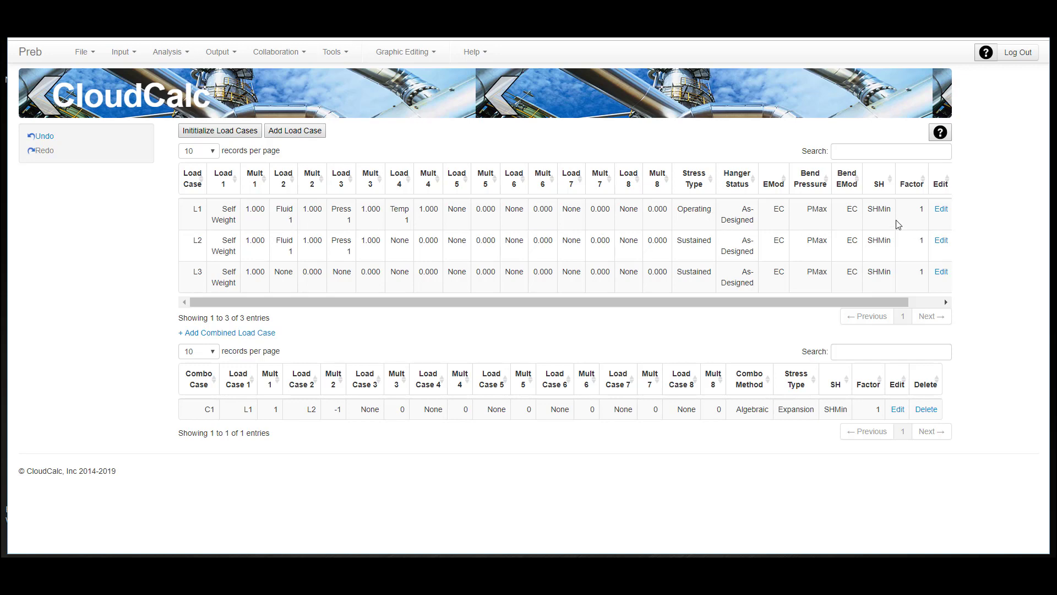
{"action": "left_click", "coordinate": [488, 105]}
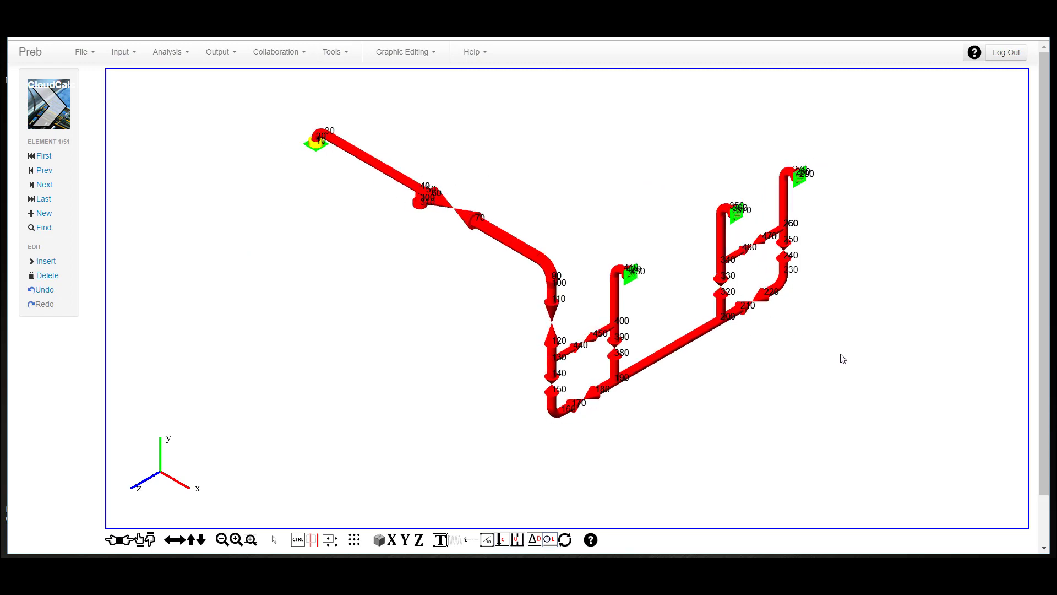
- Run the dynamic analysis and show the frequencies report for the extracted modes
{"action": "left_click", "coordinate": [169, 53]}
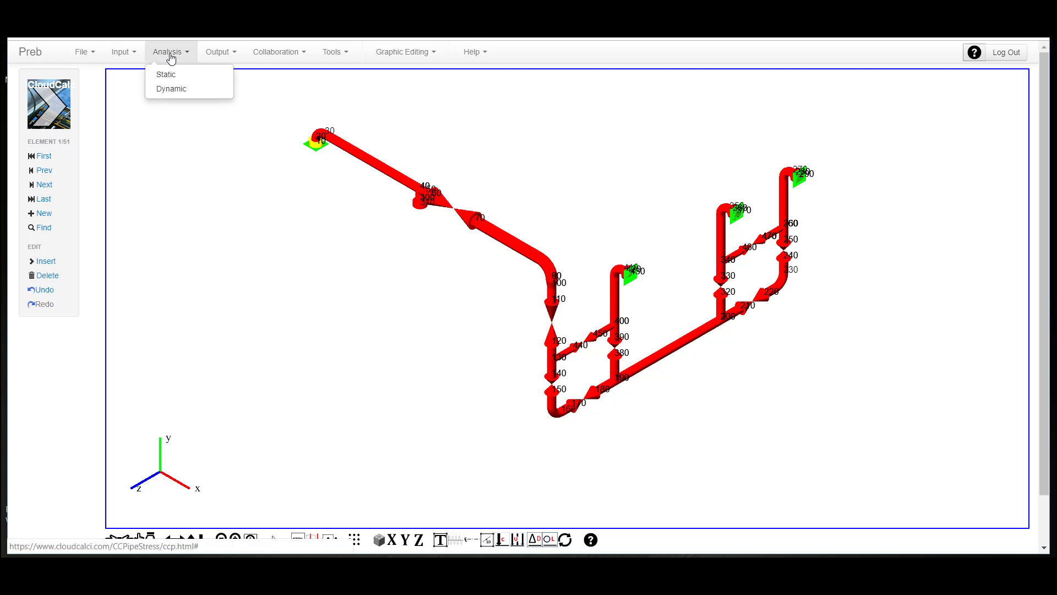
{"action": "left_click", "coordinate": [181, 91]}
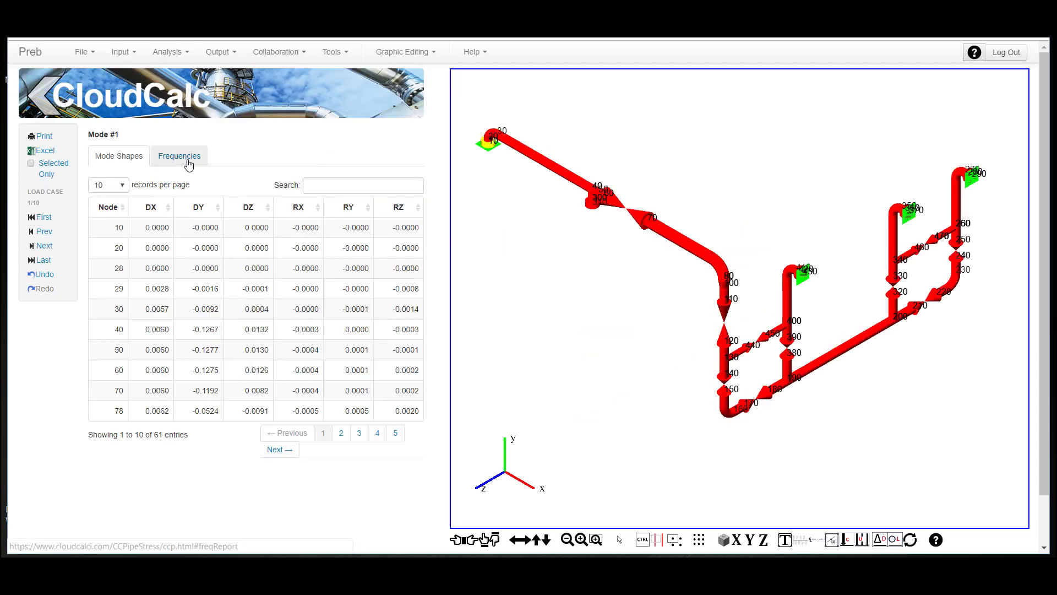
{"action": "left_click", "coordinate": [181, 160]}
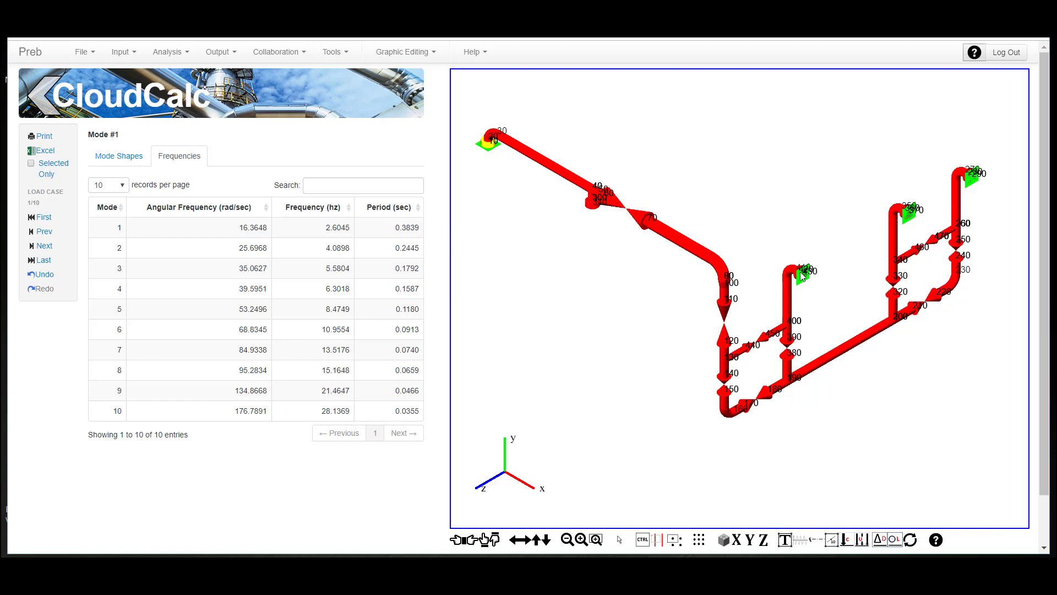
- Sort the mode shape results by DX in descending order and compare mode 1 with mode 2
{"action": "left_click", "coordinate": [132, 156]}
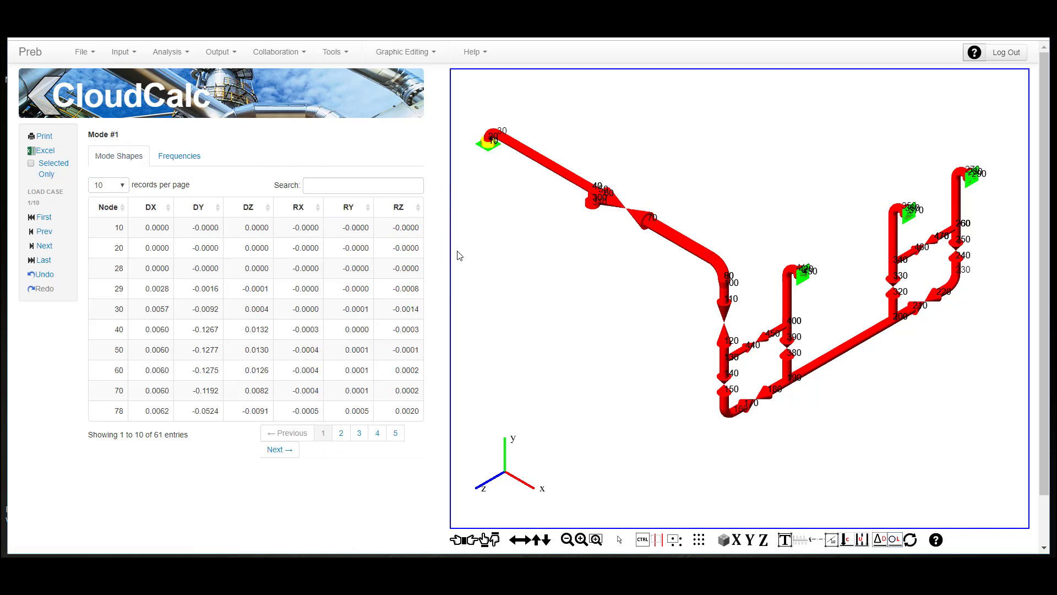
{"action": "left_click", "coordinate": [170, 208]}
{"action": "left_click", "coordinate": [171, 210]}
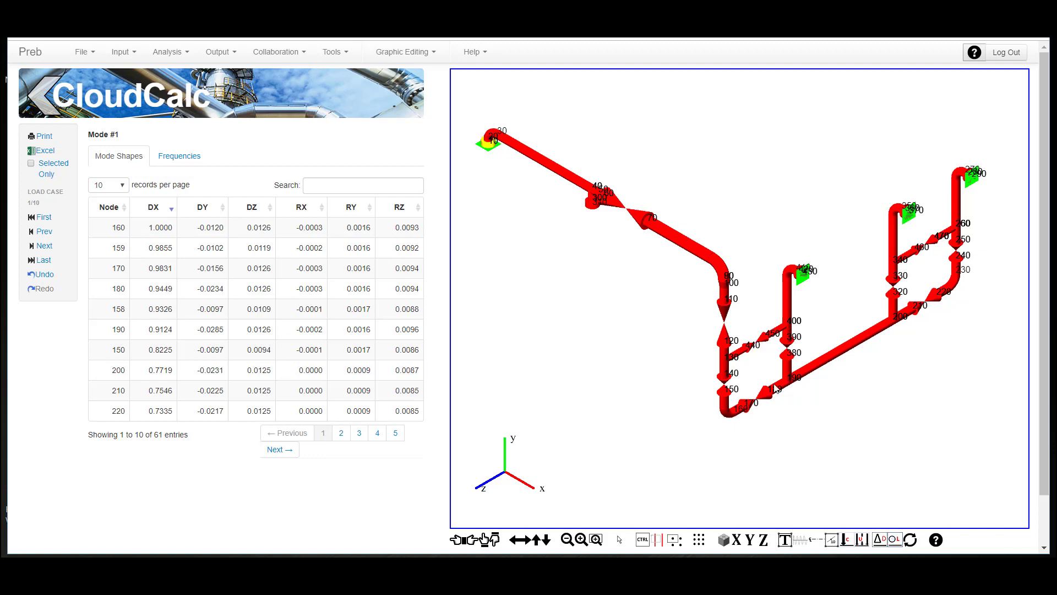
{"action": "left_click", "coordinate": [40, 246]}
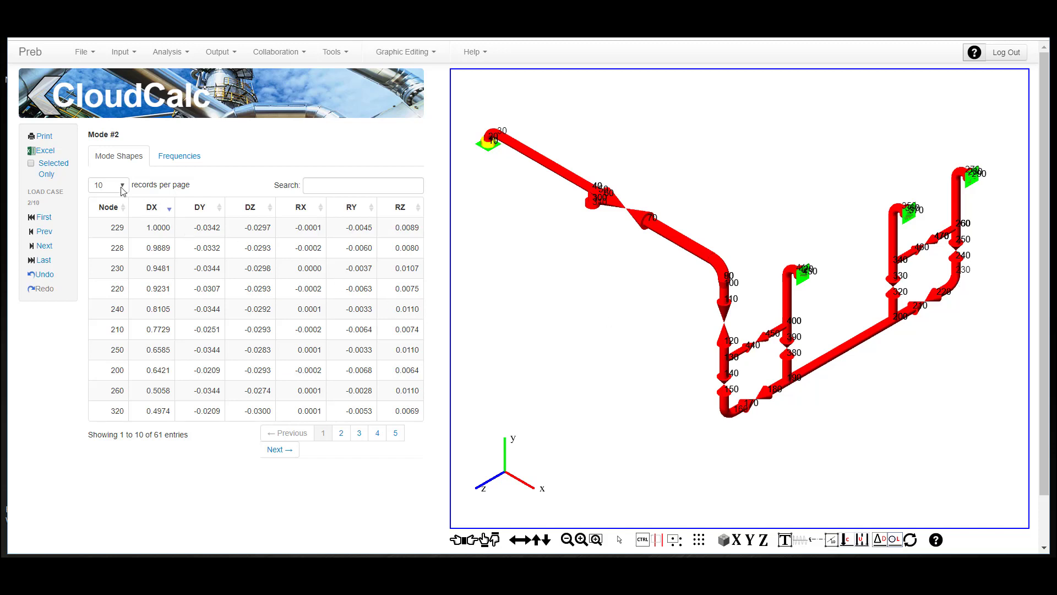
{"action": "left_click", "coordinate": [44, 232]}
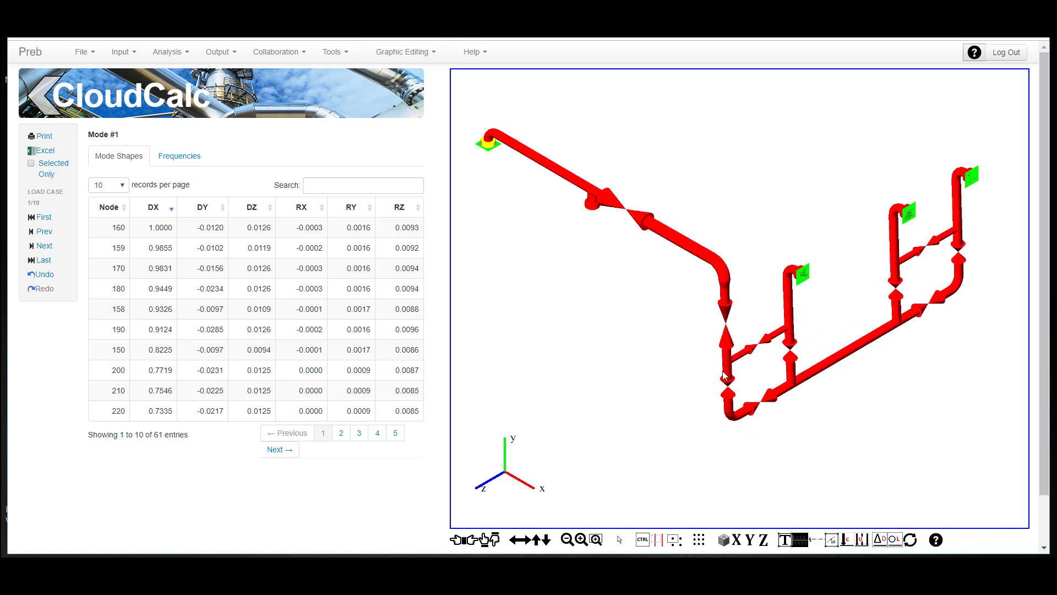
- Examine the animated mode shapes from mode 2 to mode 4, sorting mode 3 by DY and DZ in descending order, and stop the animation
{"action": "left_click", "coordinate": [44, 246]}
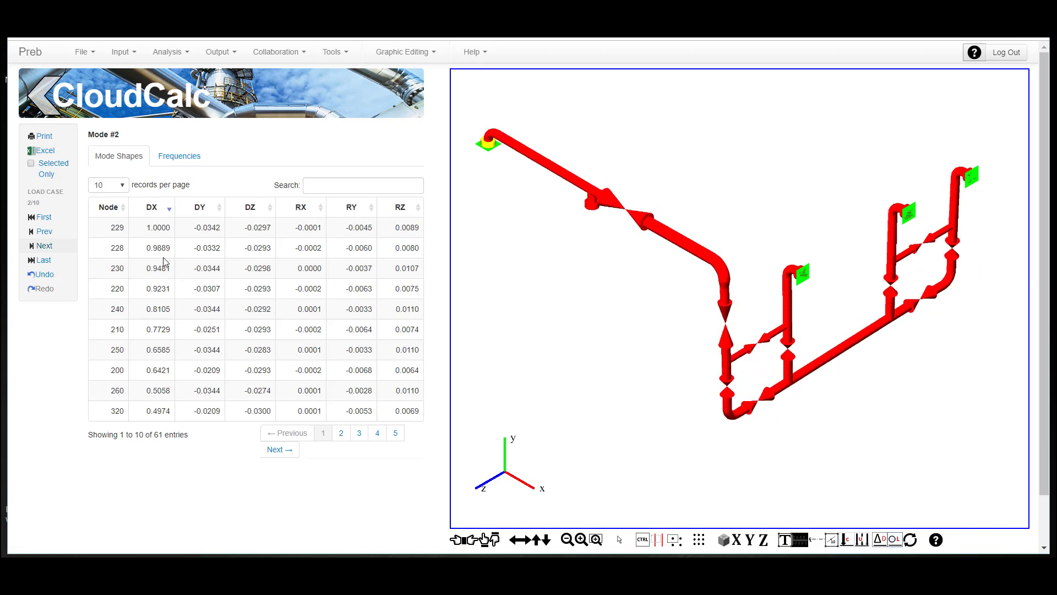
{"action": "left_click", "coordinate": [44, 247]}
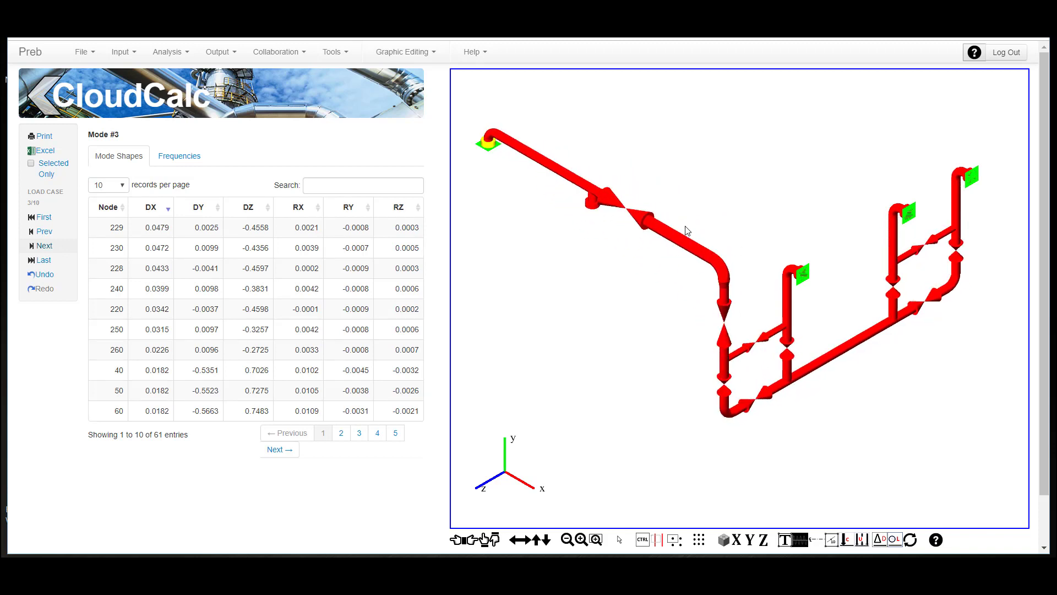
{"action": "left_click", "coordinate": [219, 209]}
{"action": "left_click", "coordinate": [218, 208]}
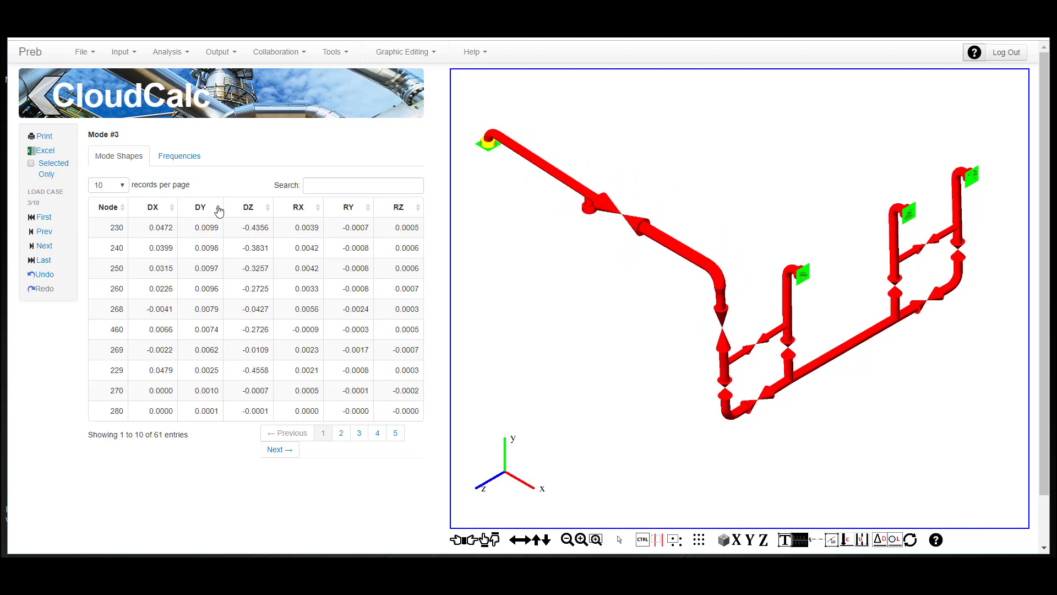
{"action": "left_click", "coordinate": [269, 210]}
{"action": "left_click", "coordinate": [269, 210]}
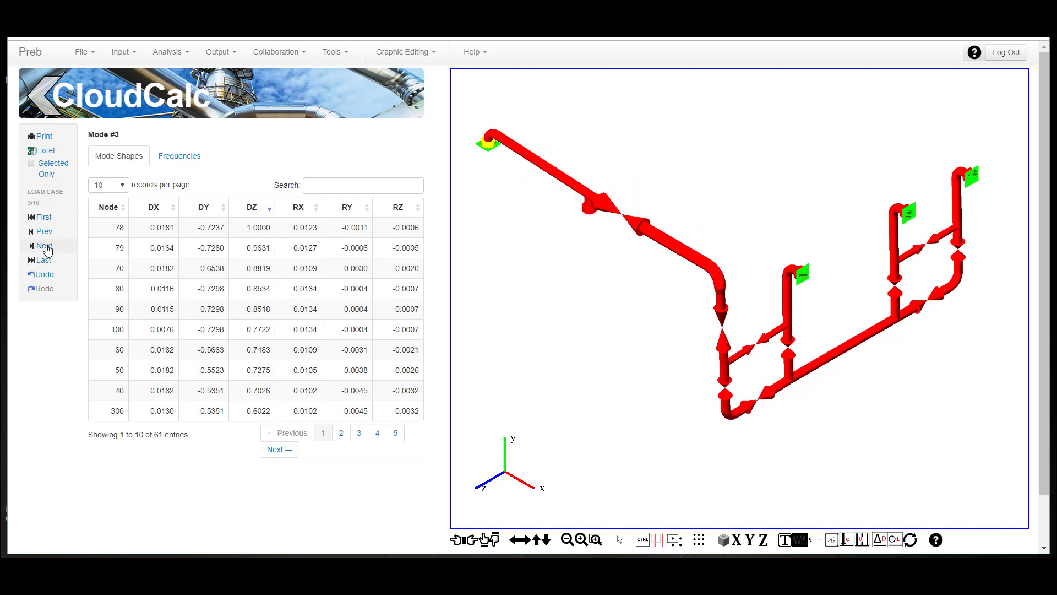
{"action": "left_click", "coordinate": [43, 245]}
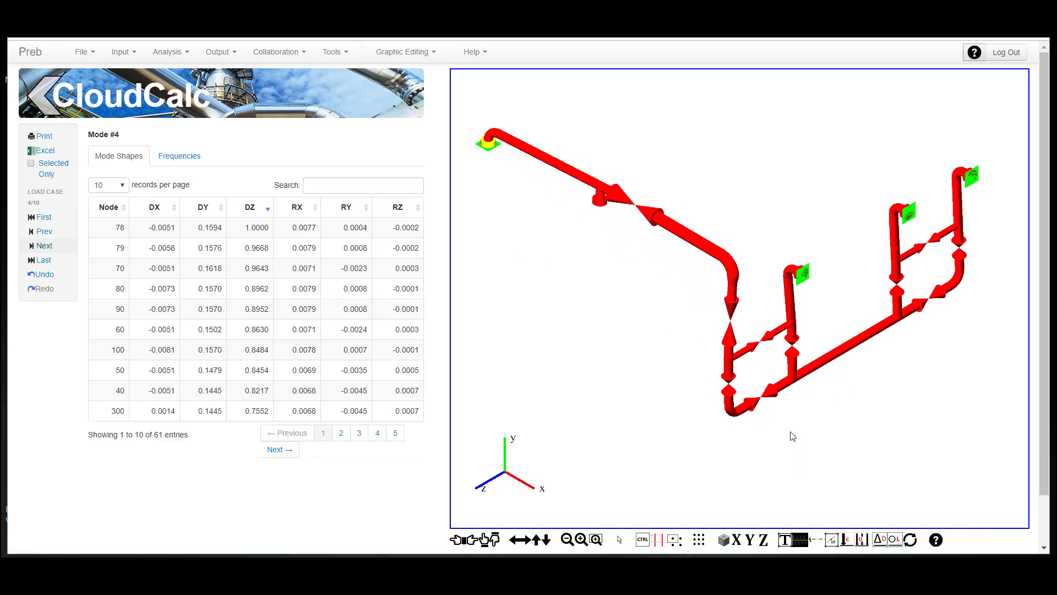
{"action": "left_click", "coordinate": [801, 542]}
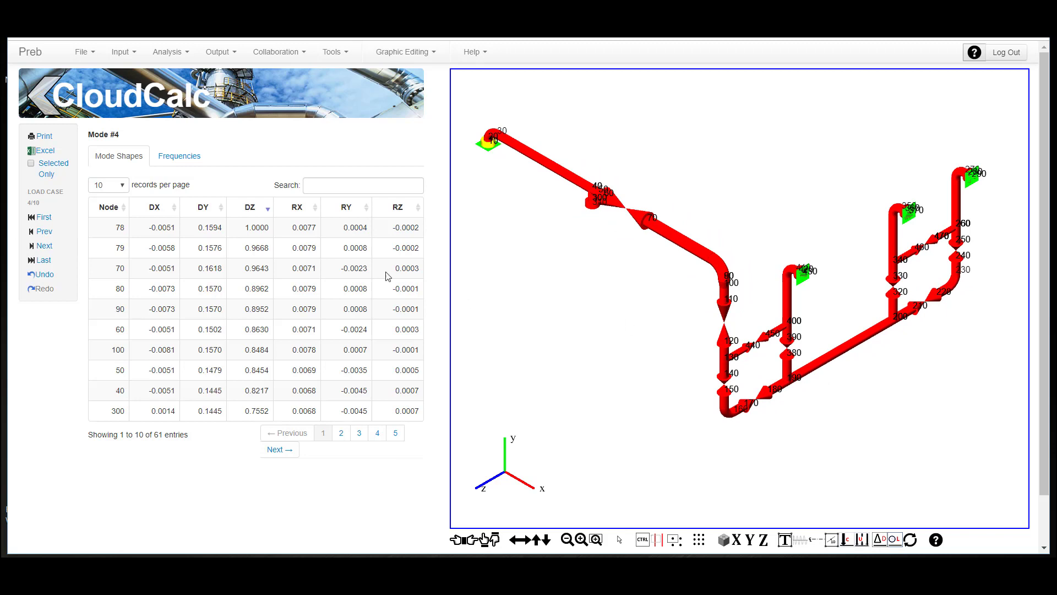
- Return to the frequencies report and highlight the frequency in Hz of mode 1
{"action": "left_click", "coordinate": [192, 159]}
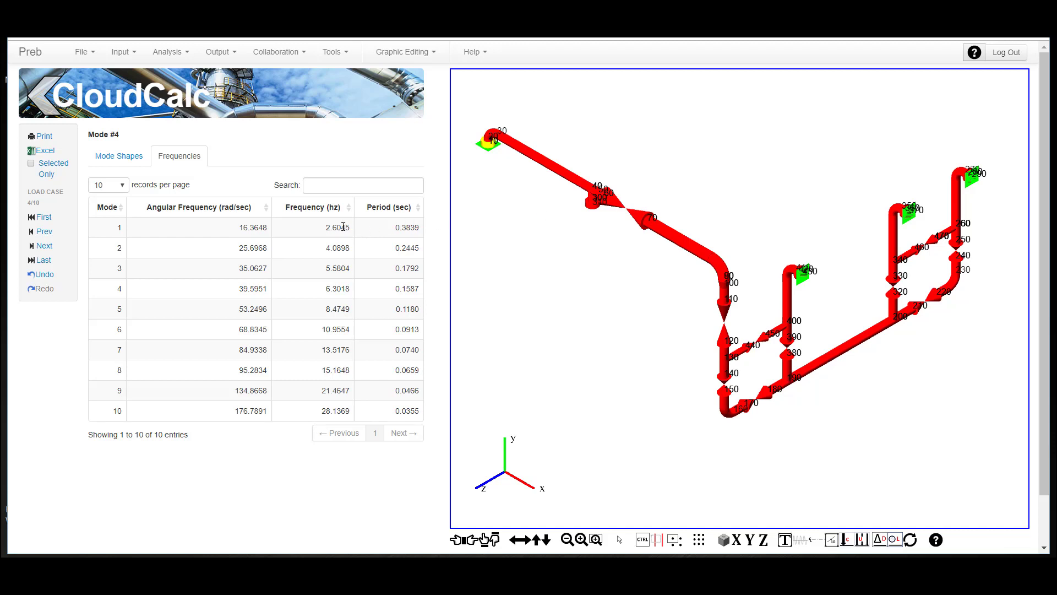
{"action": "left_click_drag", "start_coordinate": [327, 229], "coordinate": [348, 229]}
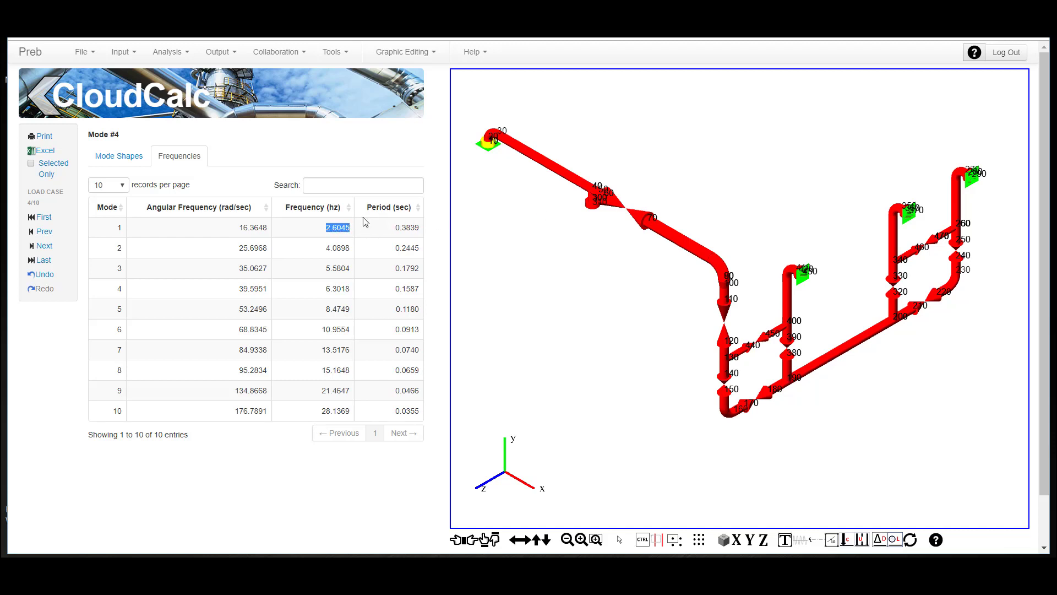
- Review the modal extraction settings in the dynamic load cases and the load combinations in the static load cases
{"action": "left_click", "coordinate": [124, 53]}
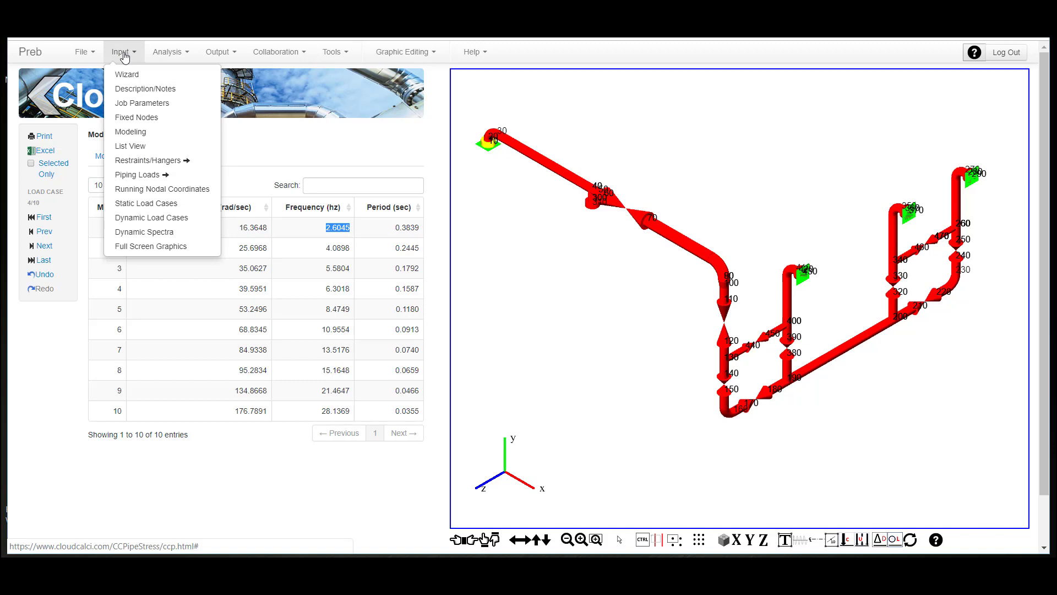
{"action": "left_click", "coordinate": [161, 219]}
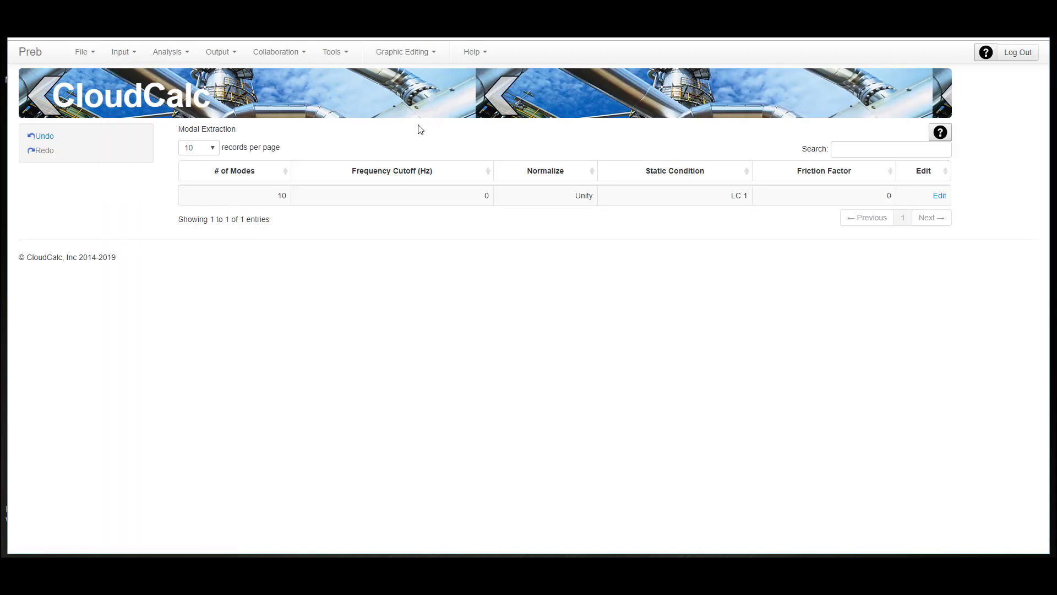
{"action": "left_click", "coordinate": [122, 52]}
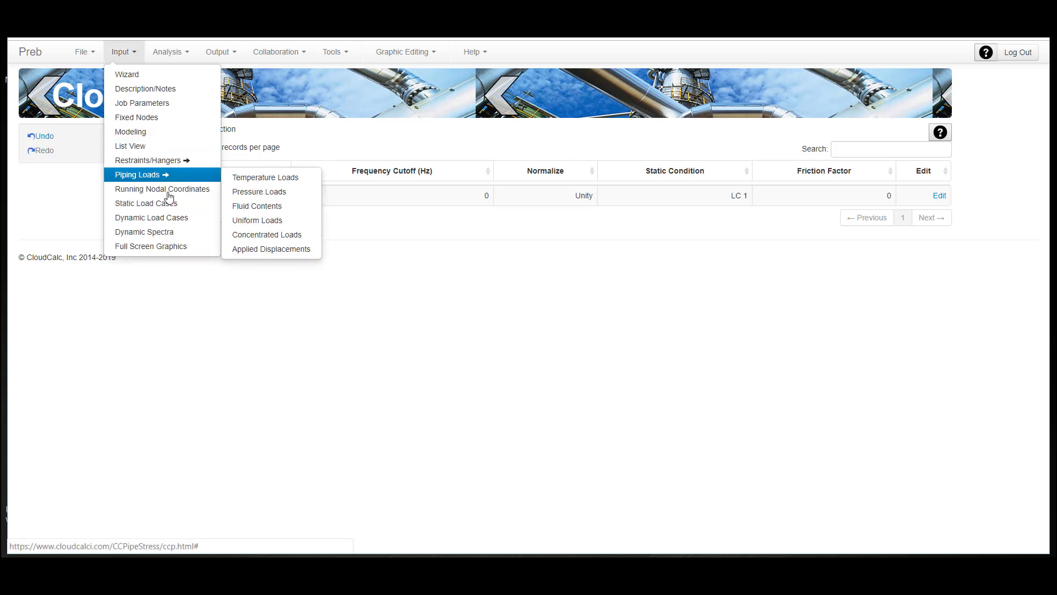
{"action": "left_click", "coordinate": [168, 205]}
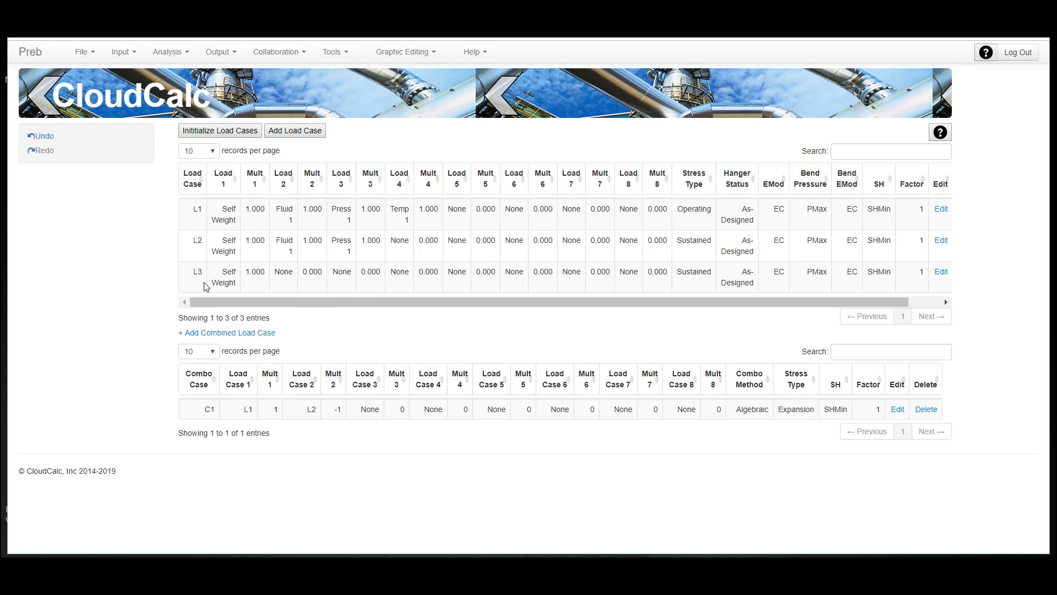
- Set the static condition of the modal extraction to LC 3 and save the dynamic load case
{"action": "left_click", "coordinate": [122, 51]}
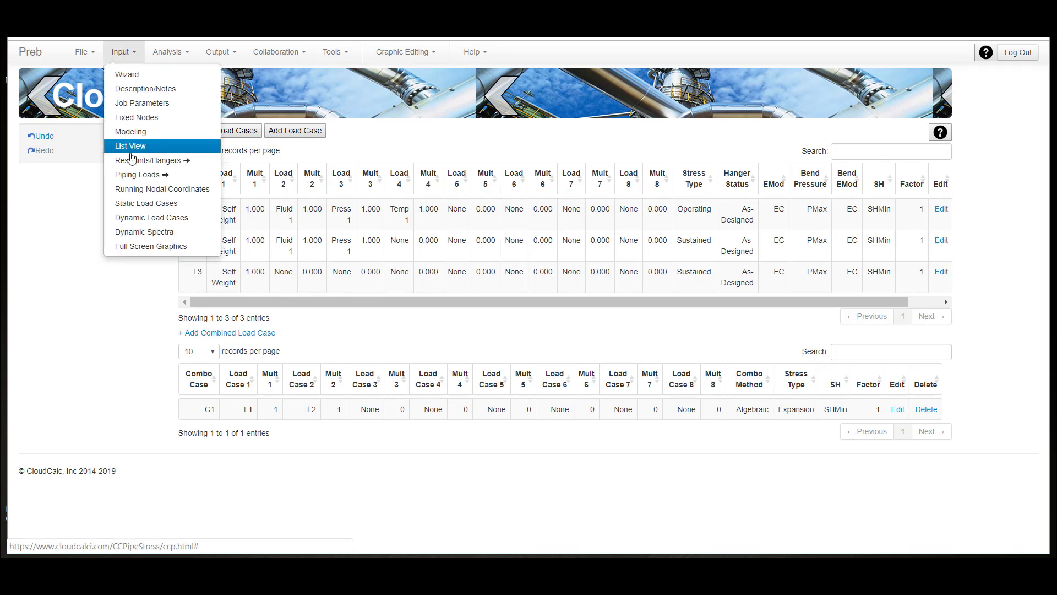
{"action": "left_click", "coordinate": [145, 219]}
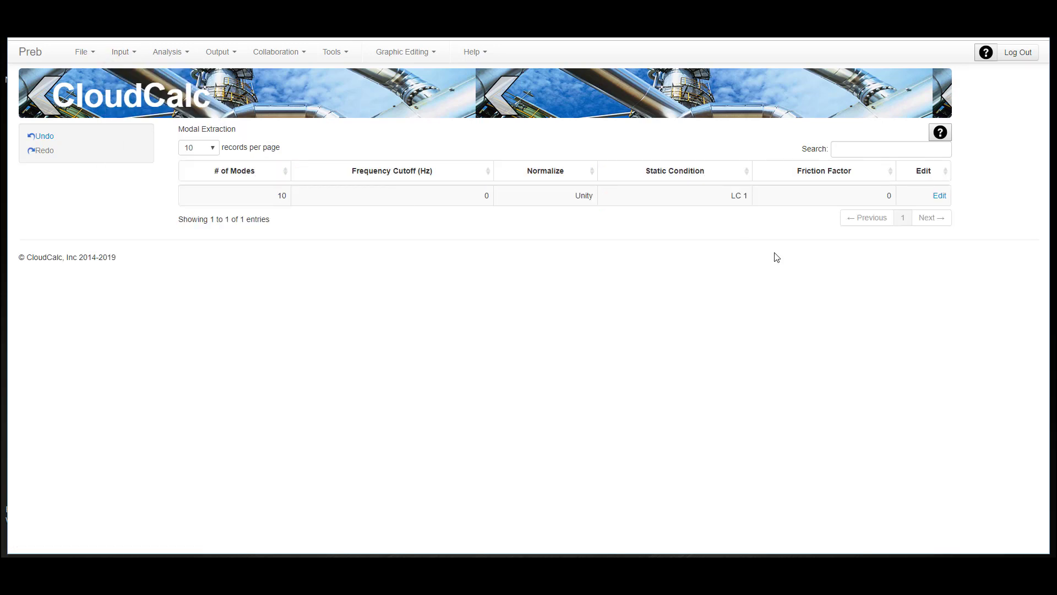
{"action": "left_click", "coordinate": [938, 196]}
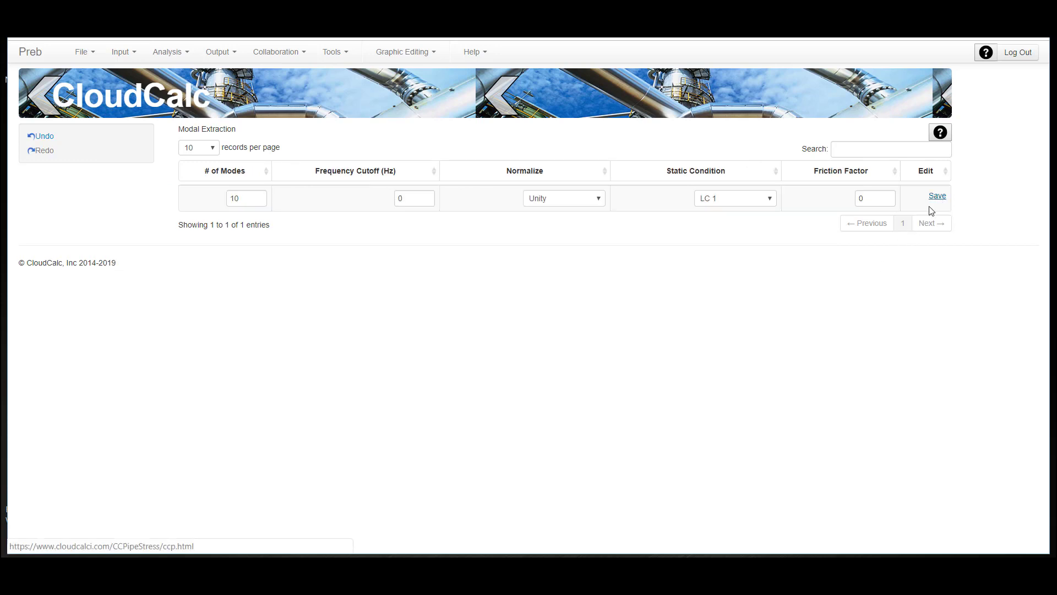
{"action": "left_click", "coordinate": [768, 203]}
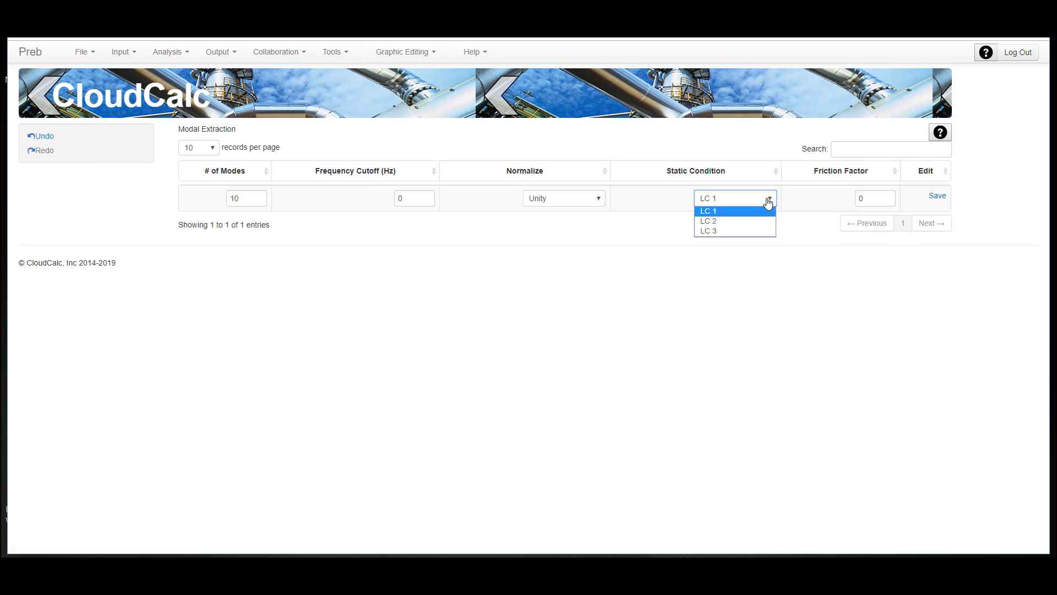
{"action": "left_click", "coordinate": [746, 232]}
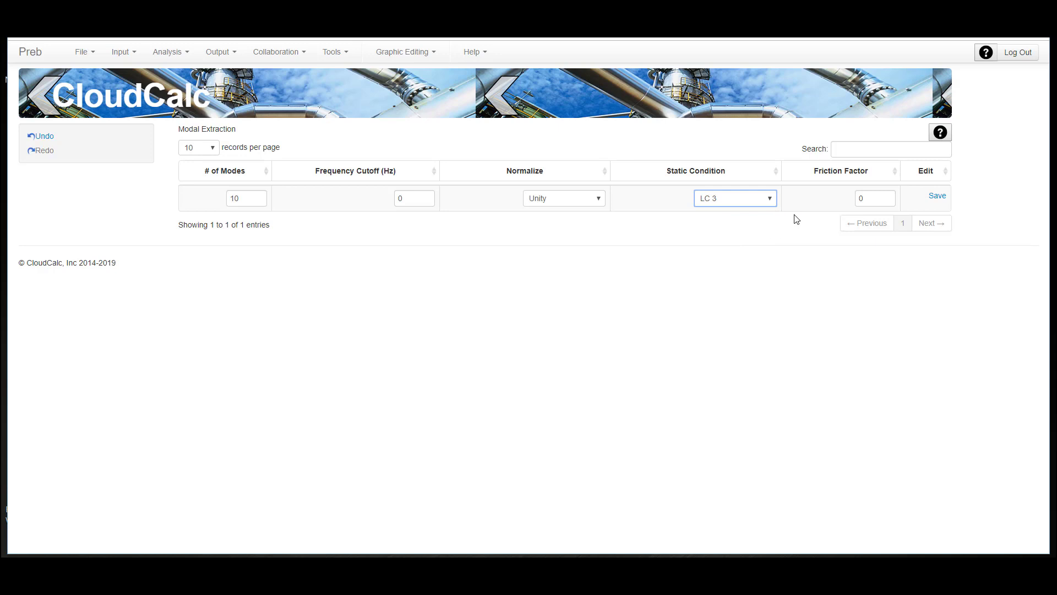
{"action": "left_click", "coordinate": [937, 197]}
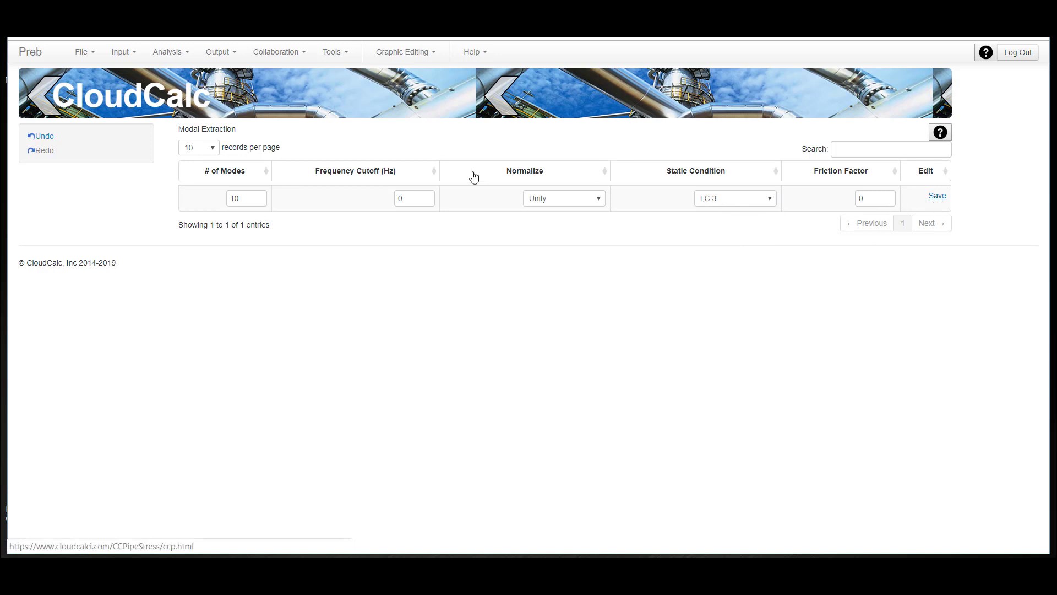
- Run the dynamic analysis and highlight the frequency in Hz of mode 1 in the frequencies report
{"action": "left_click", "coordinate": [167, 51]}
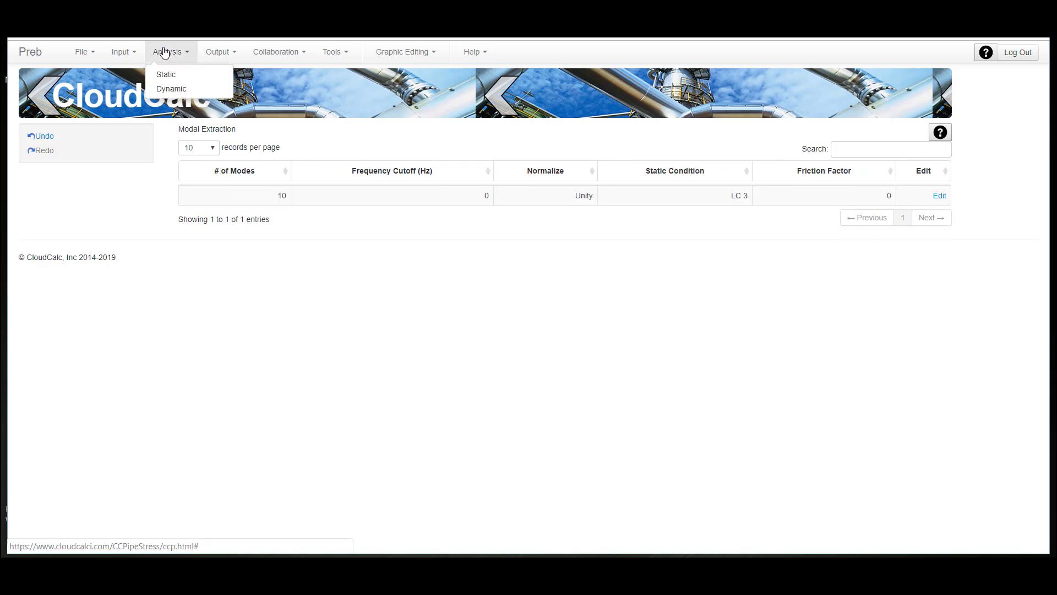
{"action": "left_click", "coordinate": [169, 89]}
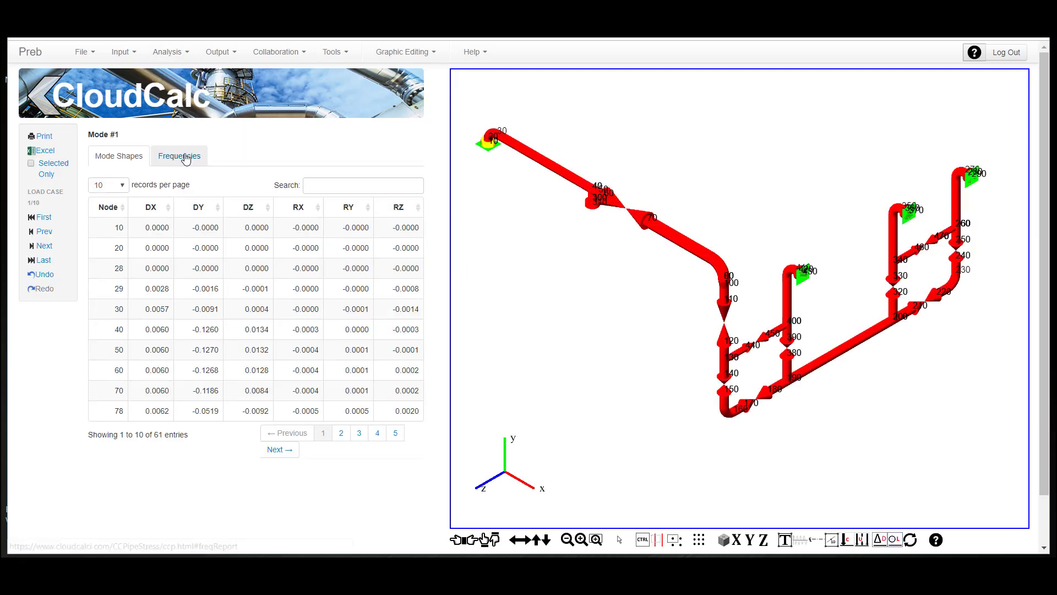
{"action": "left_click", "coordinate": [161, 161]}
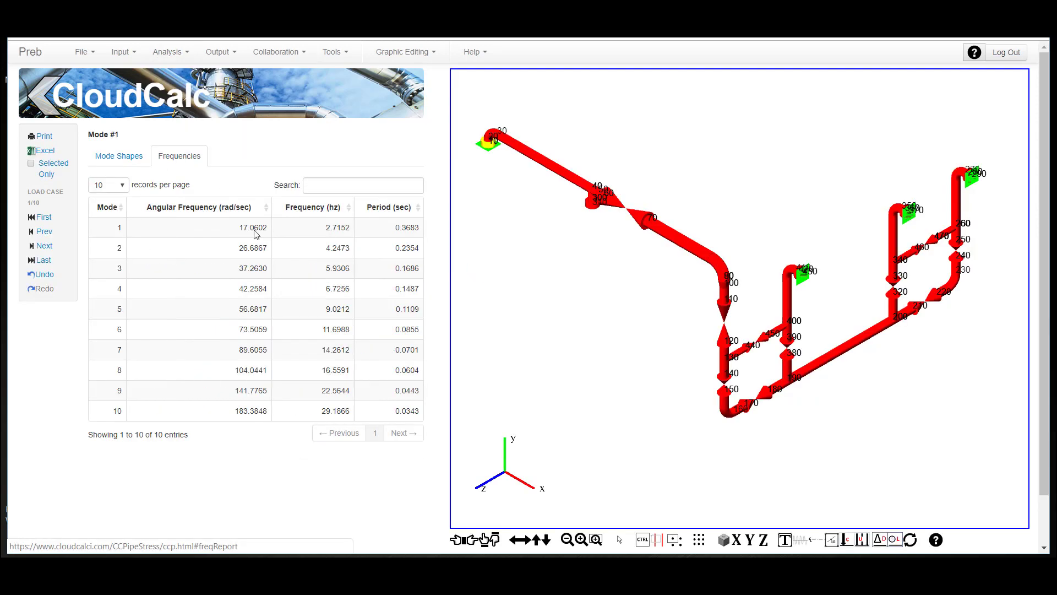
{"action": "double_click", "coordinate": [333, 227]}
- Animate the mode shapes of modes 1 and 2, stop the animation, and return to the modal extraction settings
{"action": "left_click", "coordinate": [800, 544]}
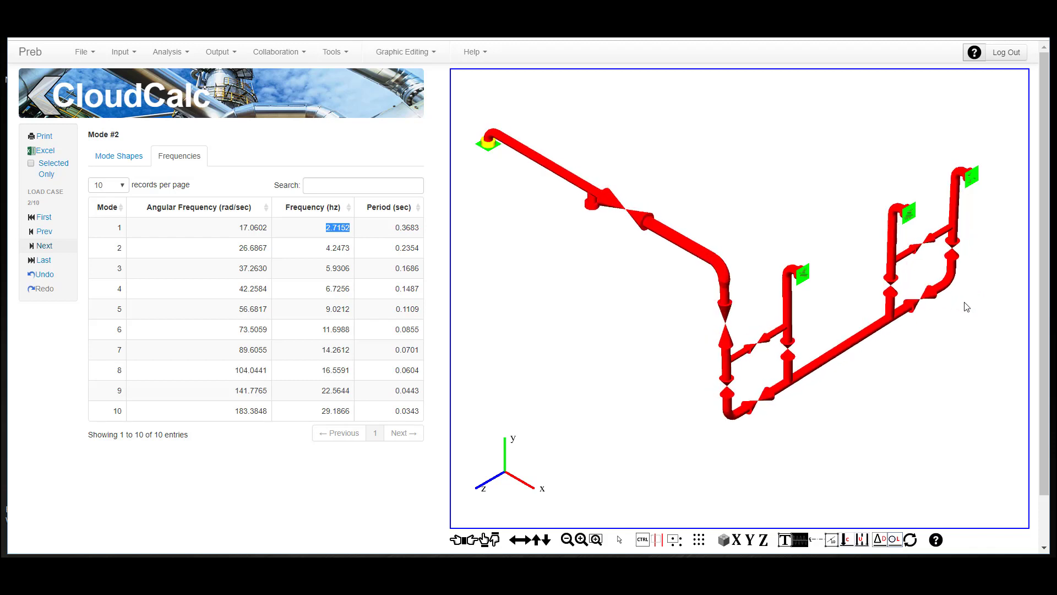
{"action": "left_click", "coordinate": [812, 541]}
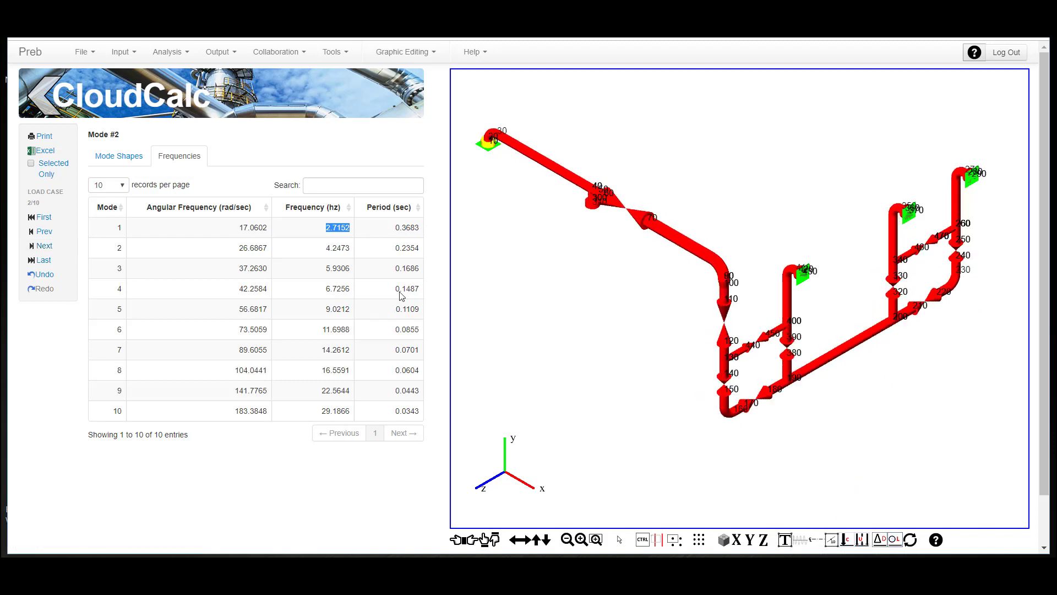
{"action": "left_click", "coordinate": [120, 52]}
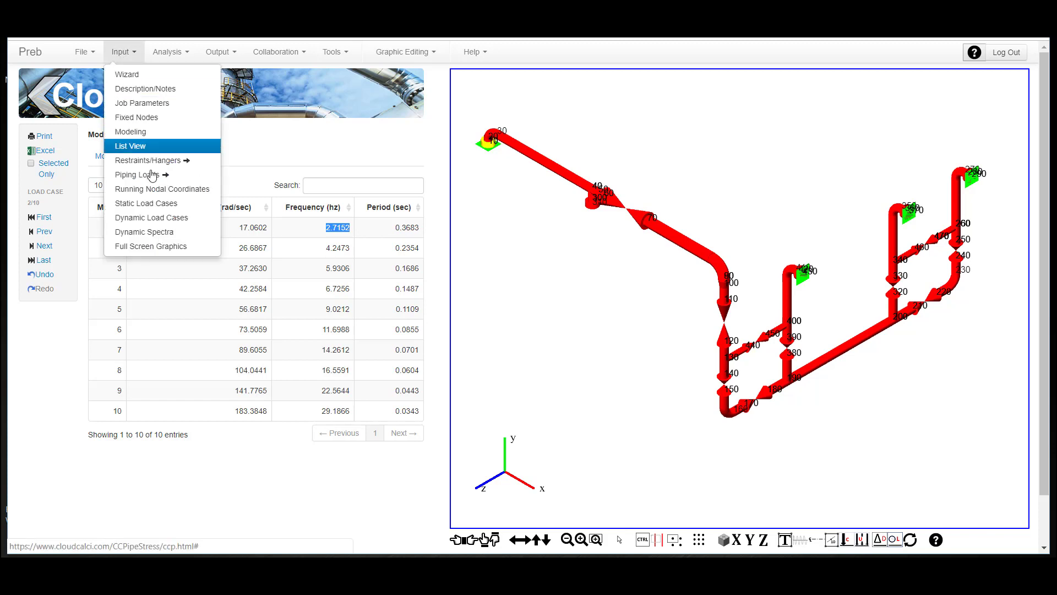
{"action": "left_click", "coordinate": [159, 218]}
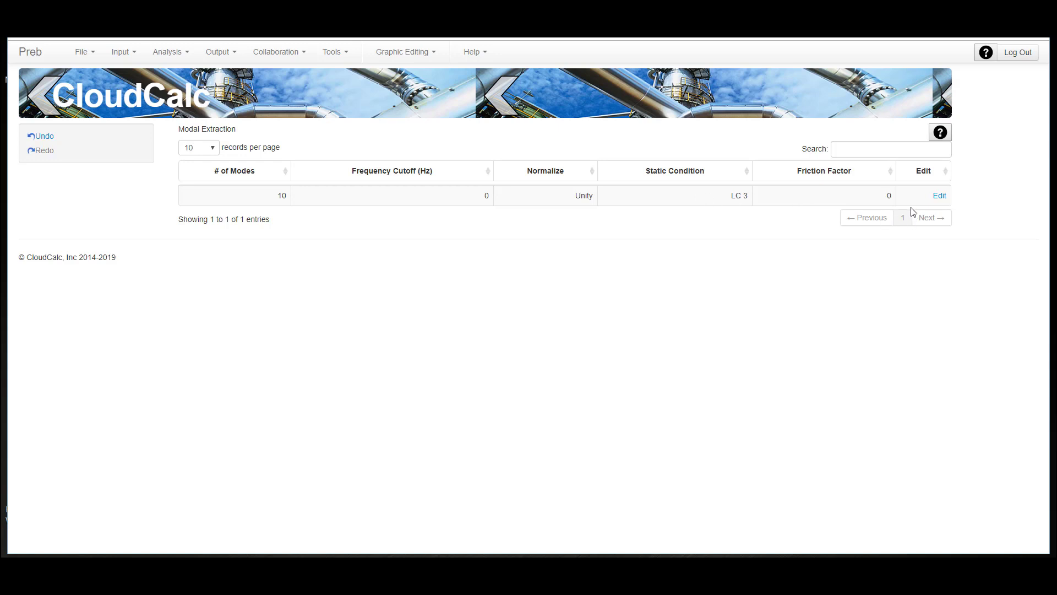
- Search the available jobs for "pcf" and open the PCF job
{"action": "left_click", "coordinate": [87, 52]}
{"action": "left_click", "coordinate": [85, 87]}
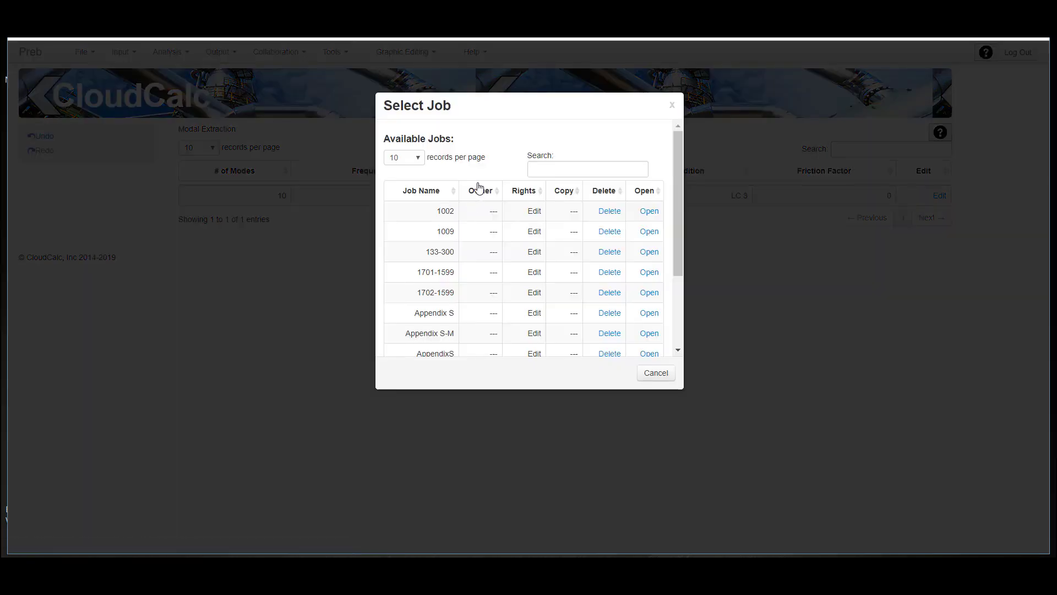
{"action": "left_click", "coordinate": [562, 171]}
{"action": "type", "text": "p"}
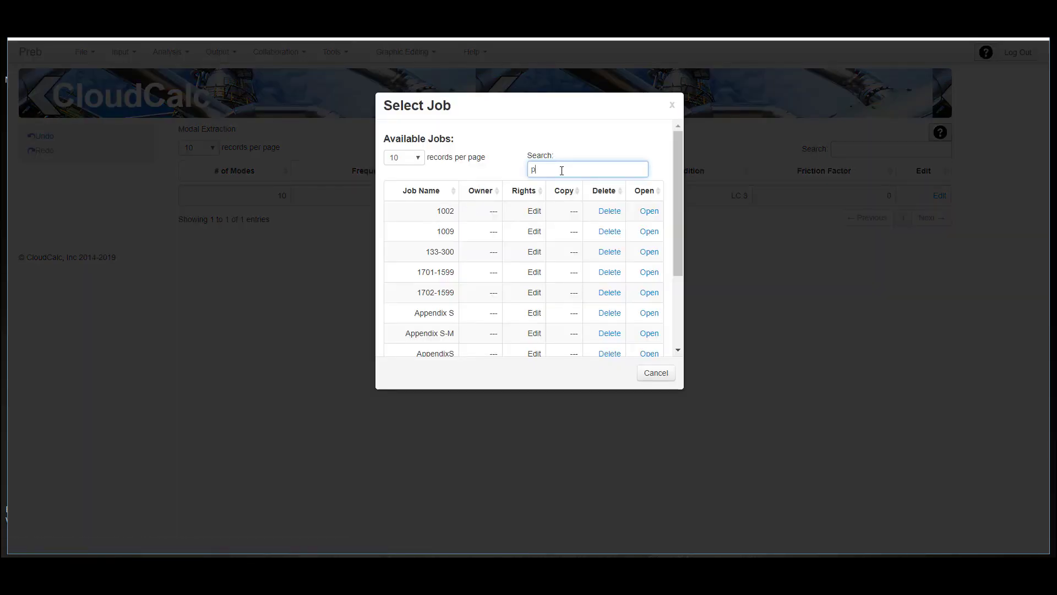
{"action": "type", "text": "cf"}
{"action": "left_click", "coordinate": [661, 211]}
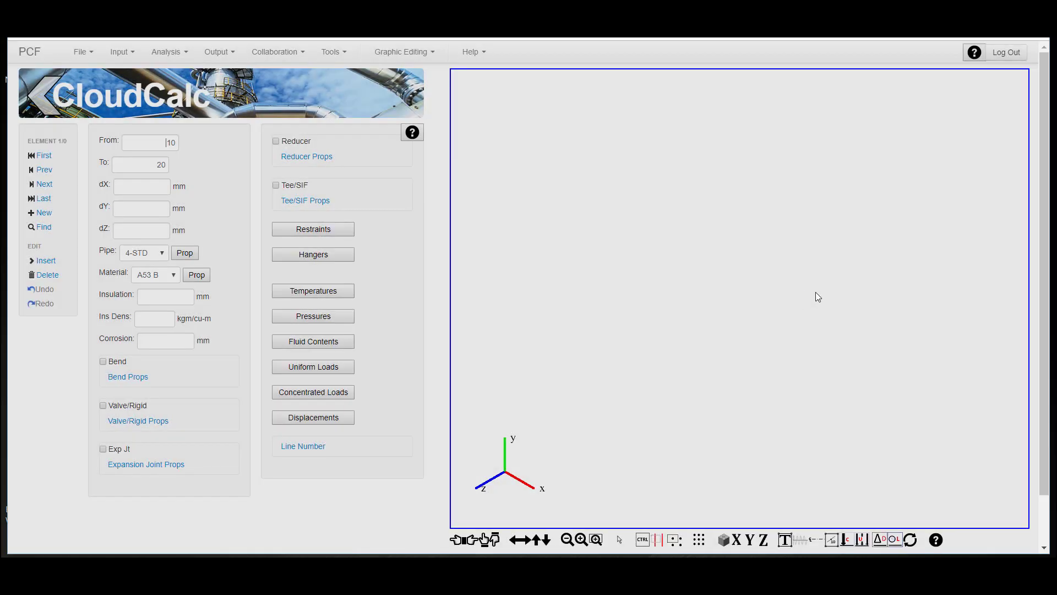
- Inspect the restraint on the pipe element from node 42 to node 44 and close it without changes
{"action": "scroll", "coordinate": [879, 275], "scroll_direction": "up", "scroll_amount": 5}
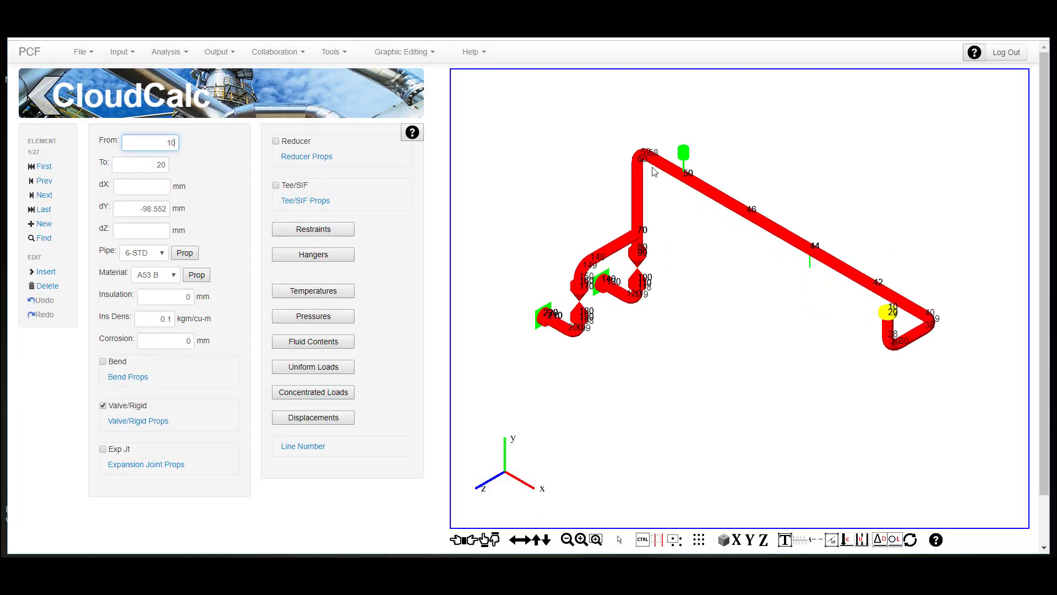
{"action": "left_click", "coordinate": [818, 257]}
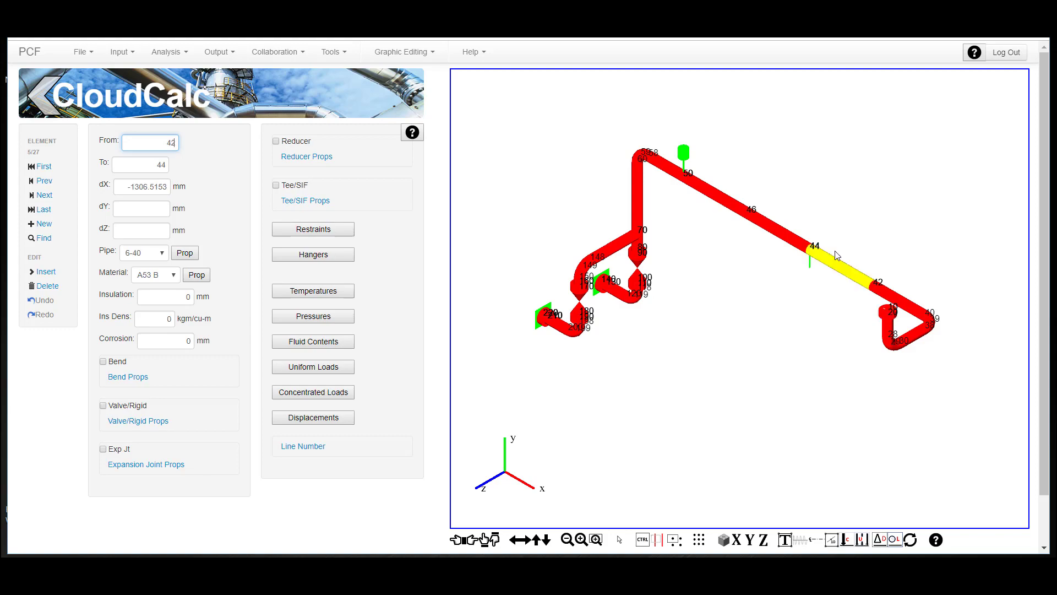
{"action": "left_click", "coordinate": [312, 231]}
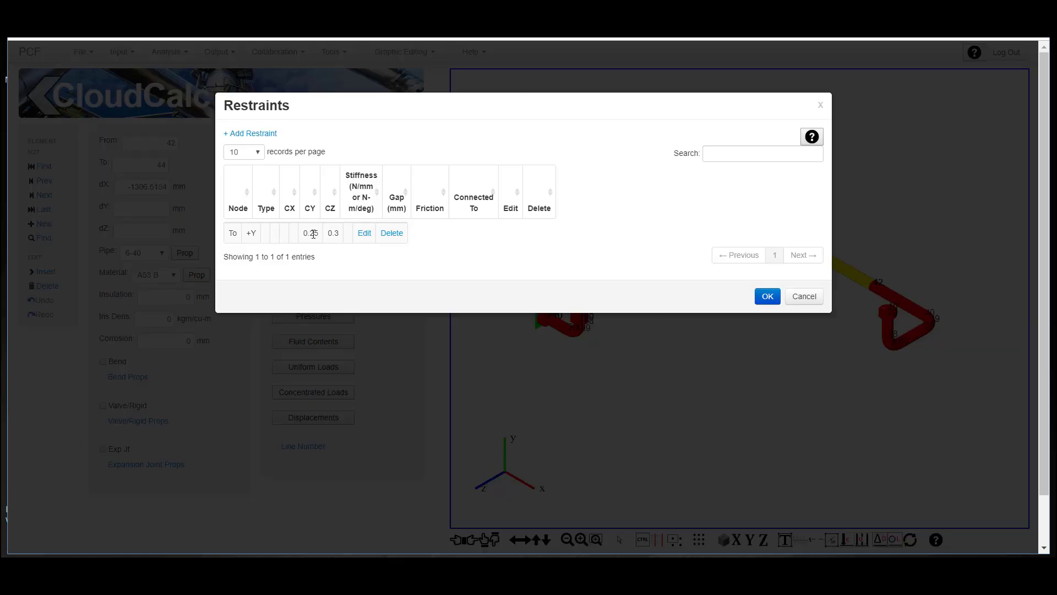
{"action": "left_click", "coordinate": [364, 233]}
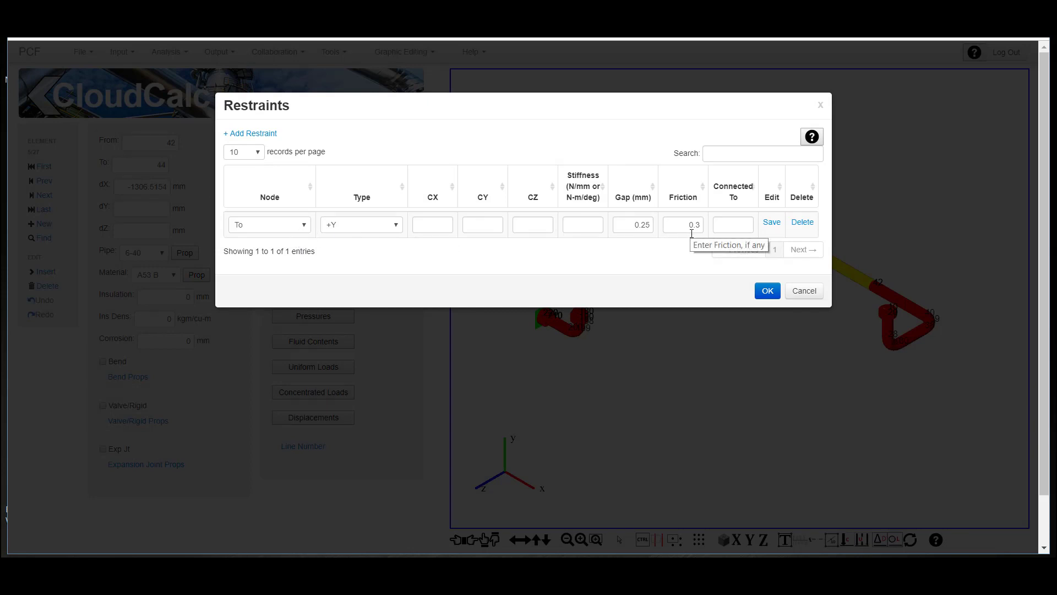
{"action": "left_click", "coordinate": [804, 291]}
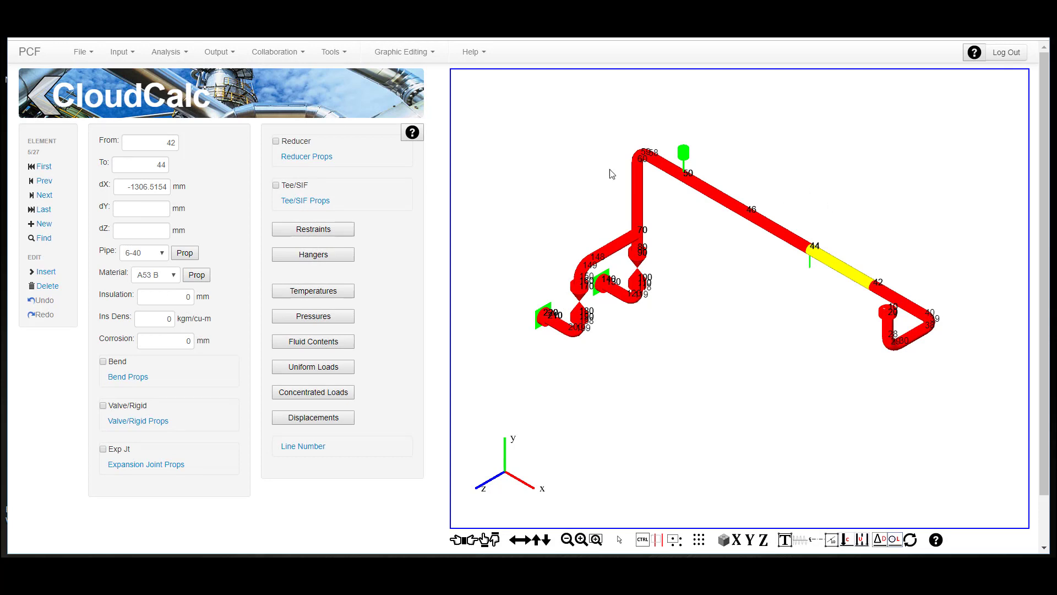
- Review the modal extraction settings in the dynamic load cases and try to run the dynamic analysis
{"action": "left_click", "coordinate": [118, 52]}
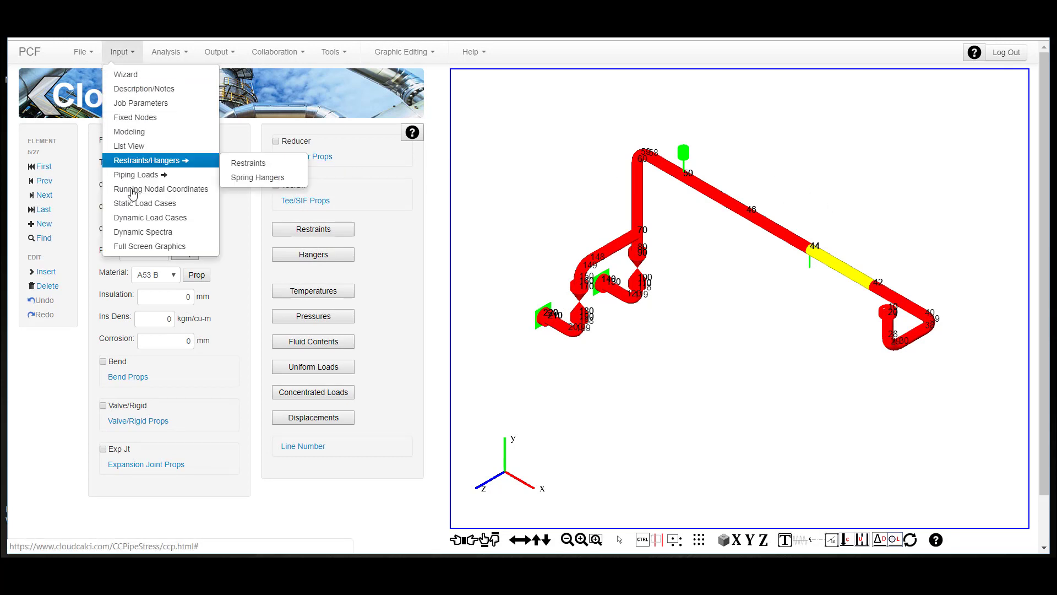
{"action": "left_click", "coordinate": [144, 218]}
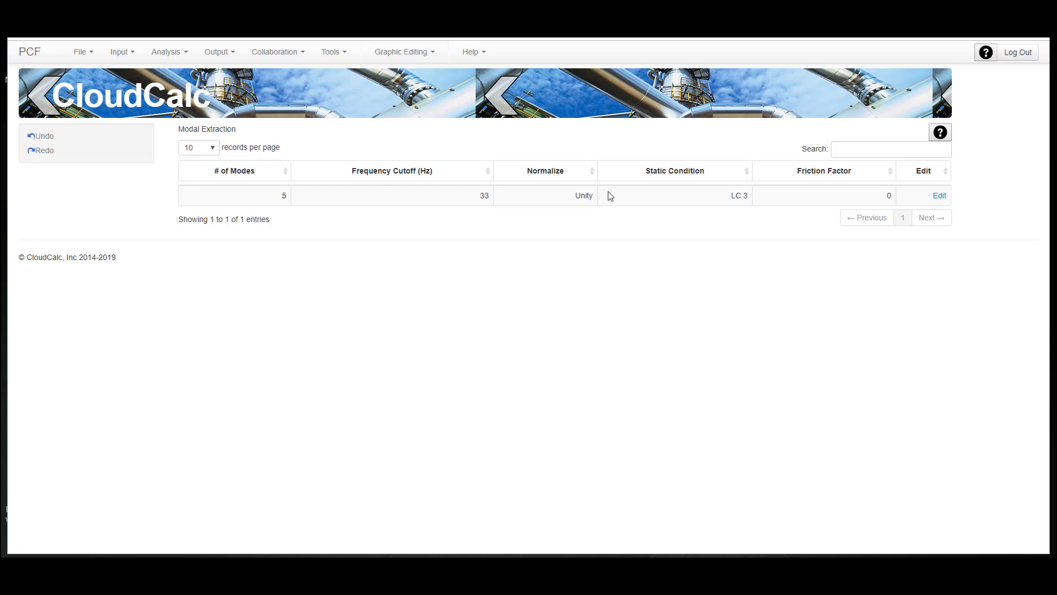
{"action": "left_click", "coordinate": [160, 54]}
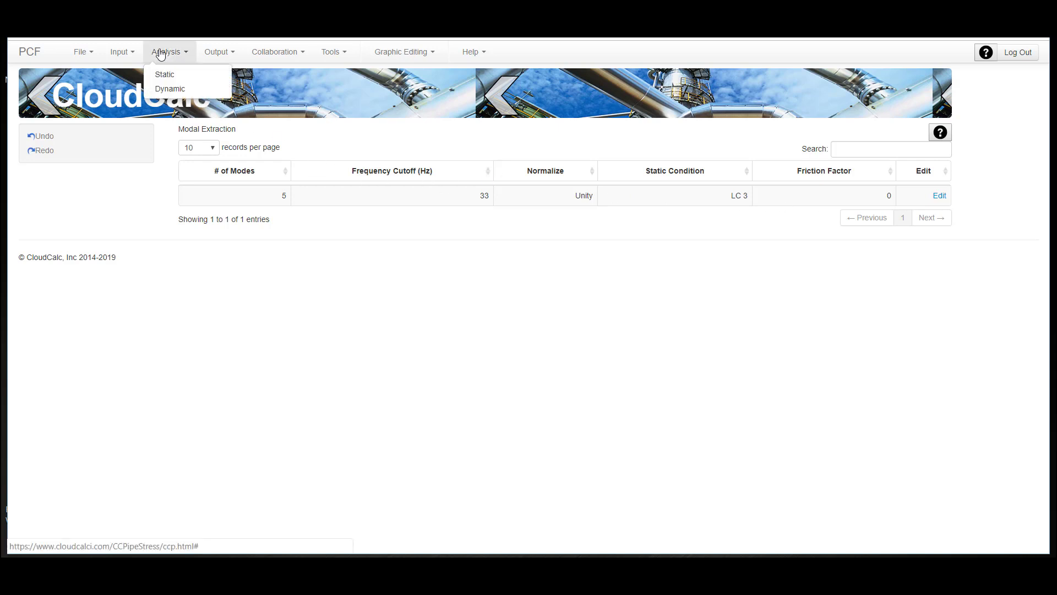
{"action": "left_click", "coordinate": [171, 91]}
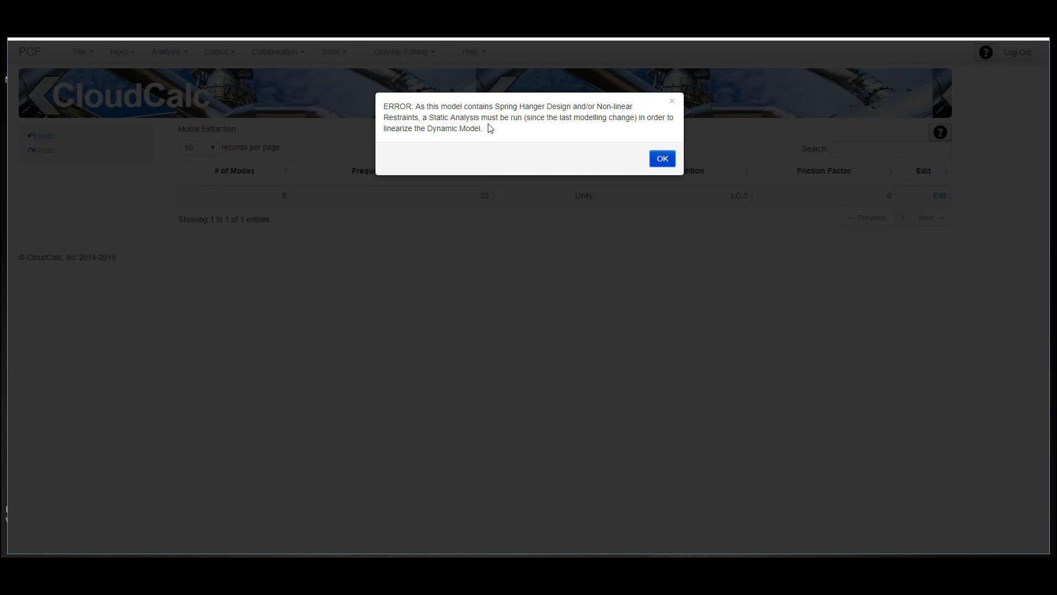
{"action": "left_click", "coordinate": [662, 159]}
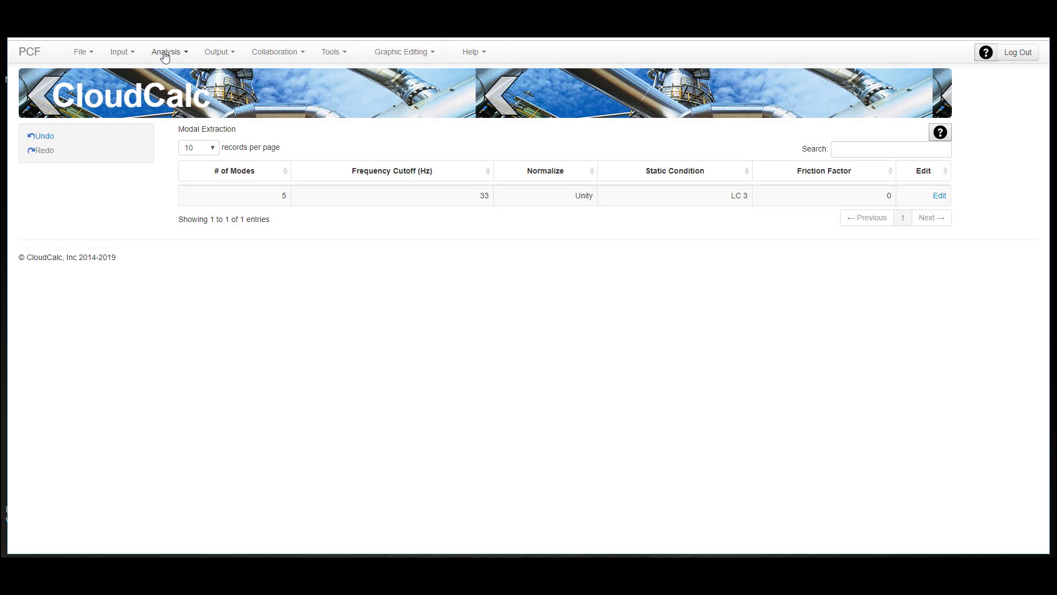
- Add a static load case L5 with Self Weight as its first load and a multiplier of 1
{"action": "left_click", "coordinate": [117, 50]}
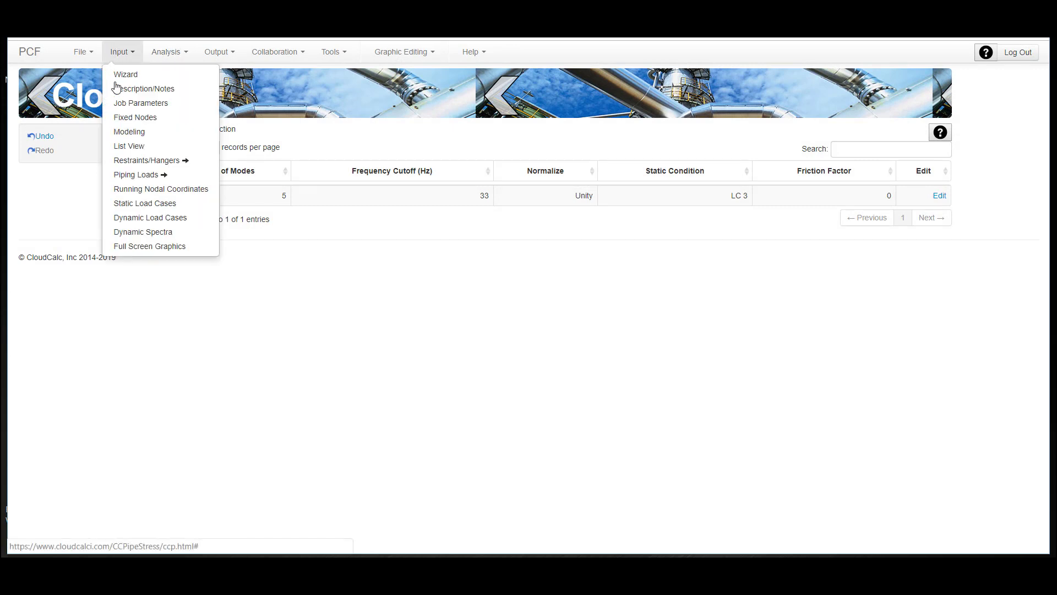
{"action": "mouse_move", "coordinate": [143, 174]}
{"action": "left_click", "coordinate": [157, 205]}
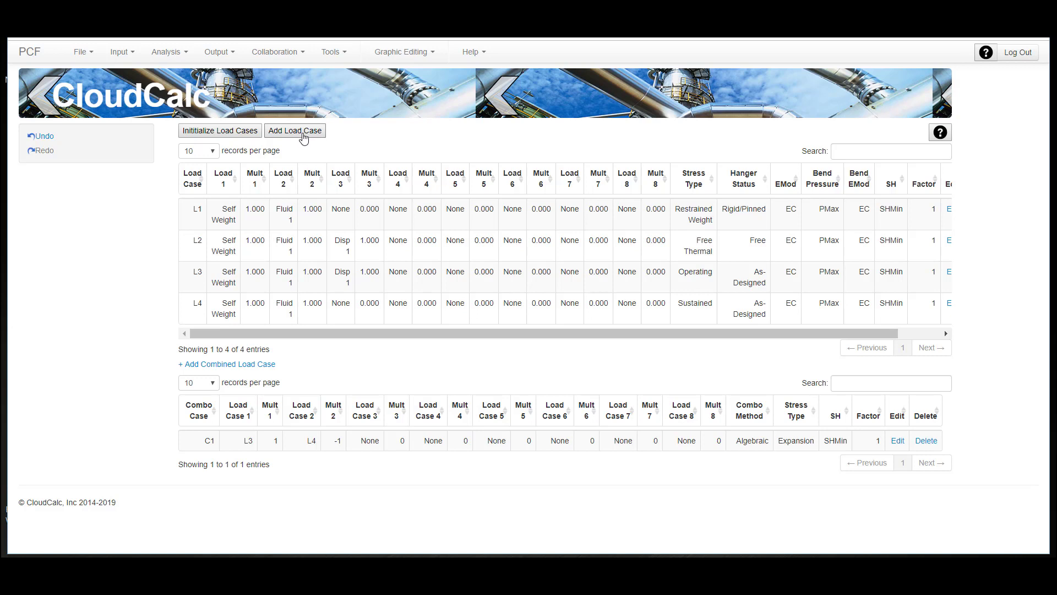
{"action": "left_click", "coordinate": [288, 132]}
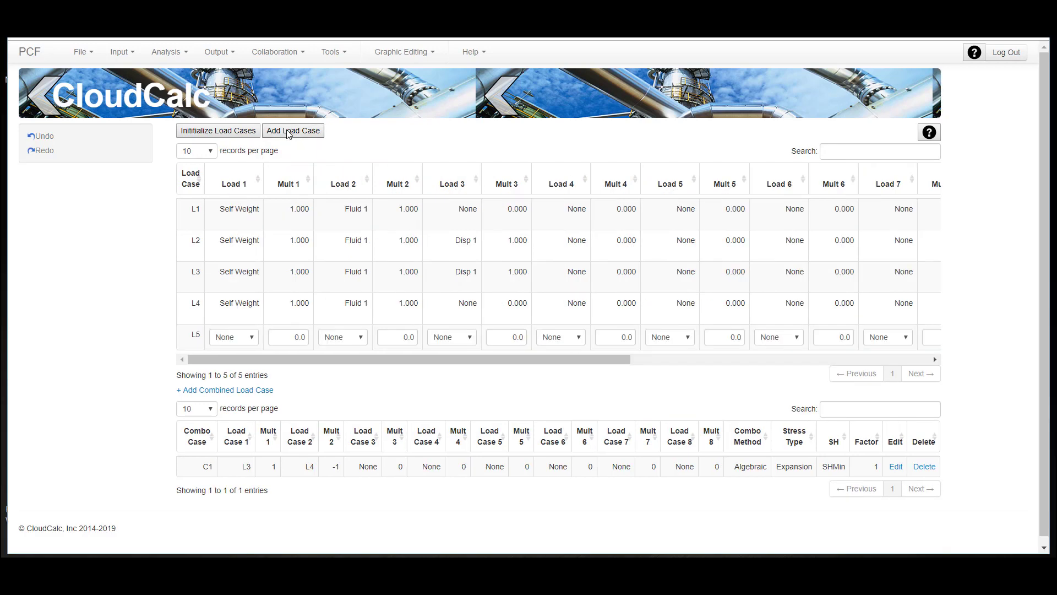
{"action": "left_click", "coordinate": [254, 342]}
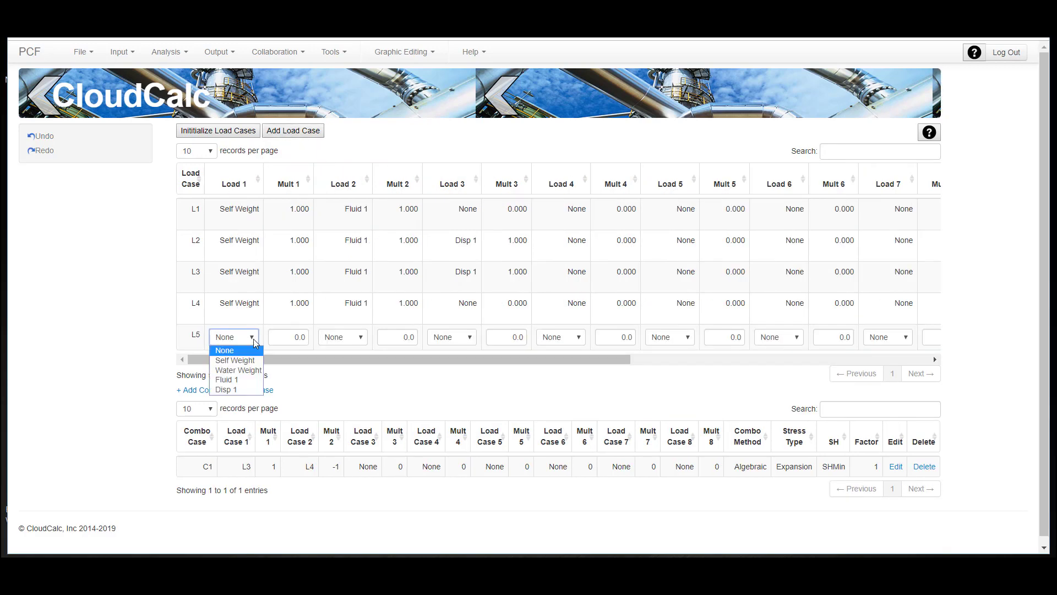
{"action": "left_click", "coordinate": [247, 361]}
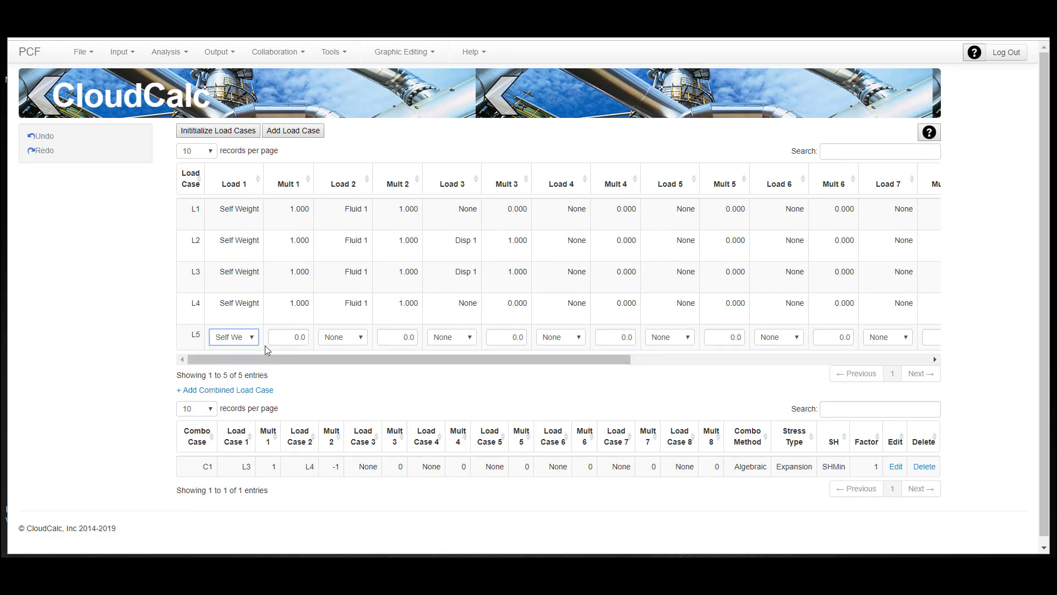
{"action": "left_click", "coordinate": [294, 338]}
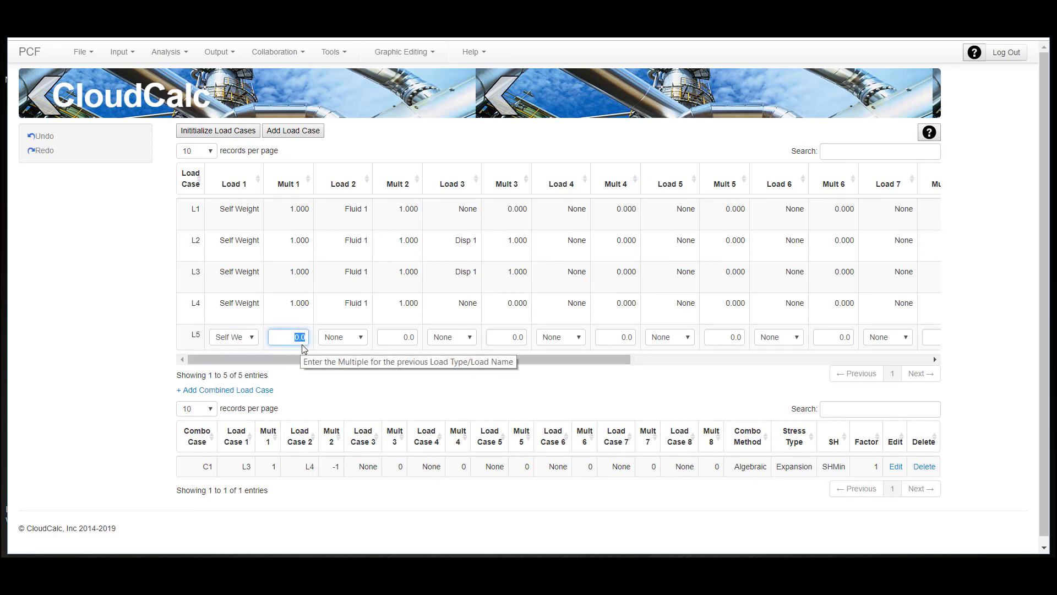
{"action": "type", "text": "1"}
- Set the stress type of load case L5 to Sustained and save the load case
{"action": "left_click_drag", "start_coordinate": [366, 360], "coordinate": [883, 342]}
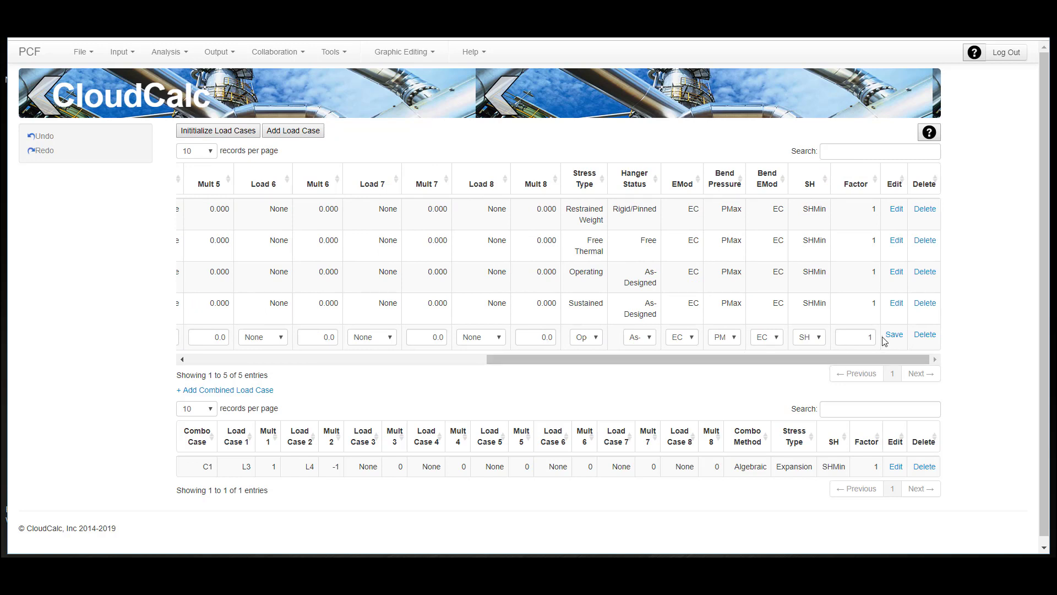
{"action": "left_click", "coordinate": [598, 339]}
{"action": "left_click", "coordinate": [579, 378]}
{"action": "left_click", "coordinate": [897, 336]}
{"action": "left_click_drag", "start_coordinate": [778, 364], "coordinate": [510, 365]}
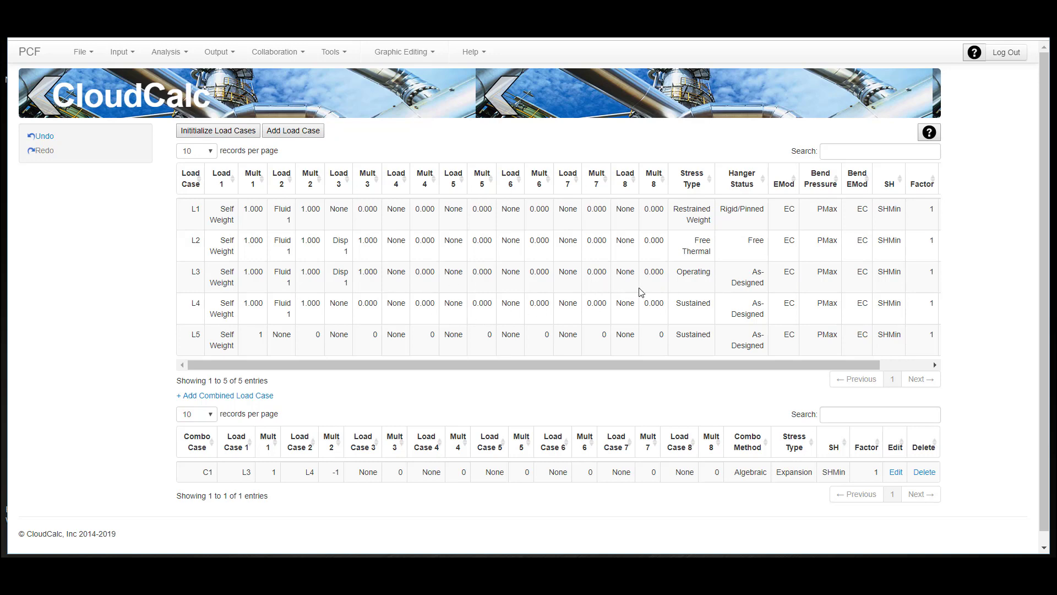
- Run the static analysis and open the spring hanger design results
{"action": "left_click", "coordinate": [165, 52]}
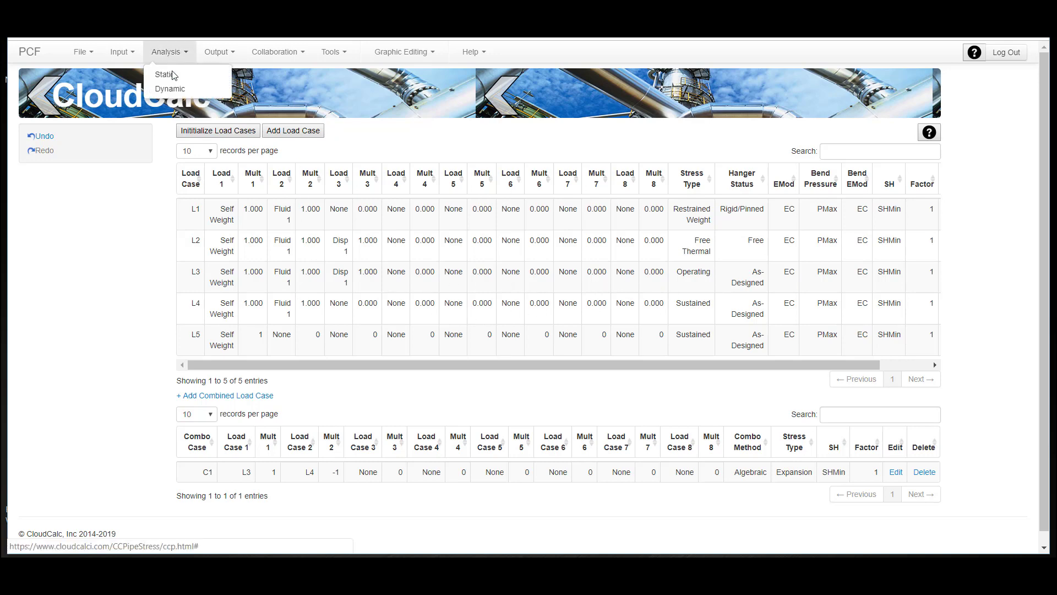
{"action": "left_click", "coordinate": [173, 75]}
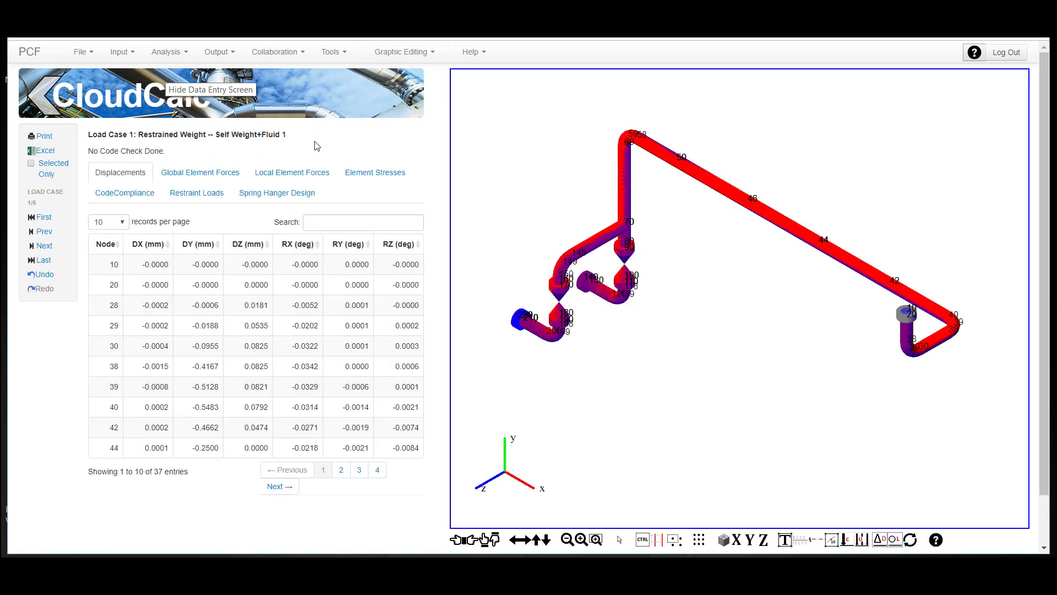
{"action": "left_click", "coordinate": [278, 193]}
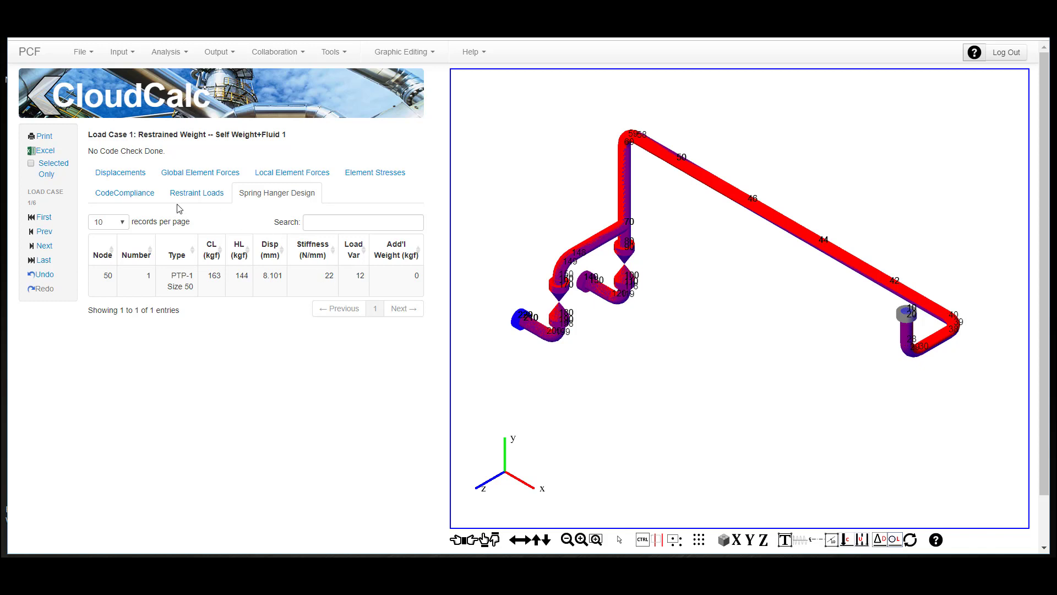
- Review the restraint loads from load case 1 through load case 5
{"action": "left_click", "coordinate": [200, 207]}
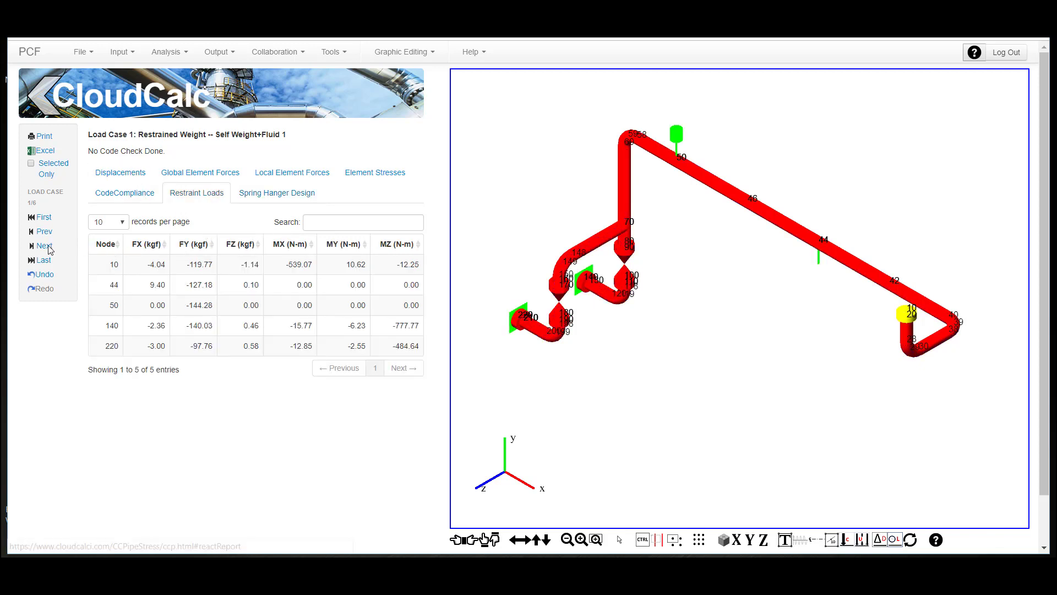
{"action": "left_click", "coordinate": [45, 246]}
{"action": "left_click", "coordinate": [45, 247]}
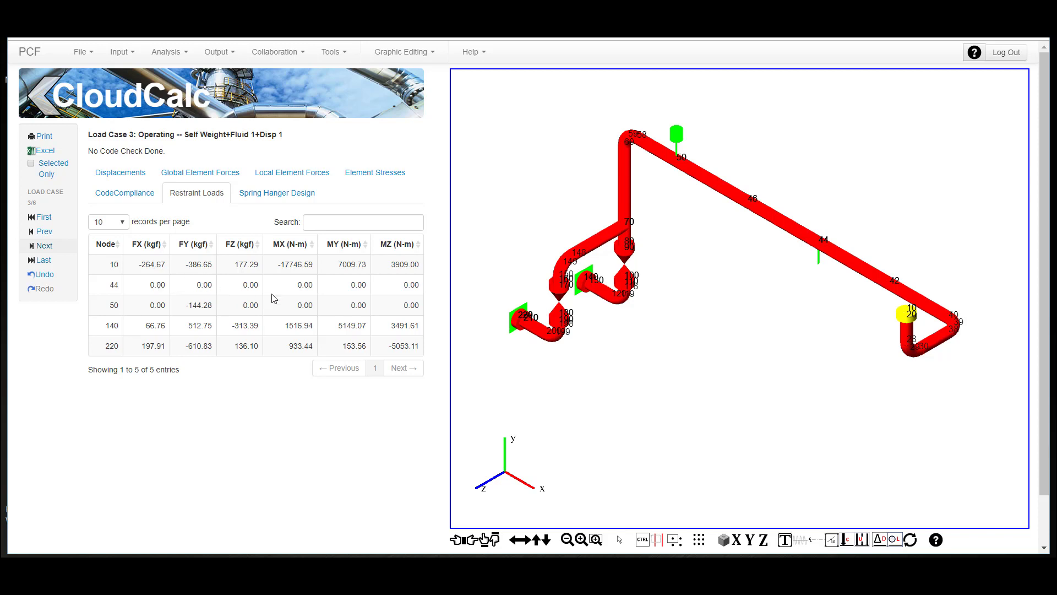
{"action": "left_click", "coordinate": [44, 245]}
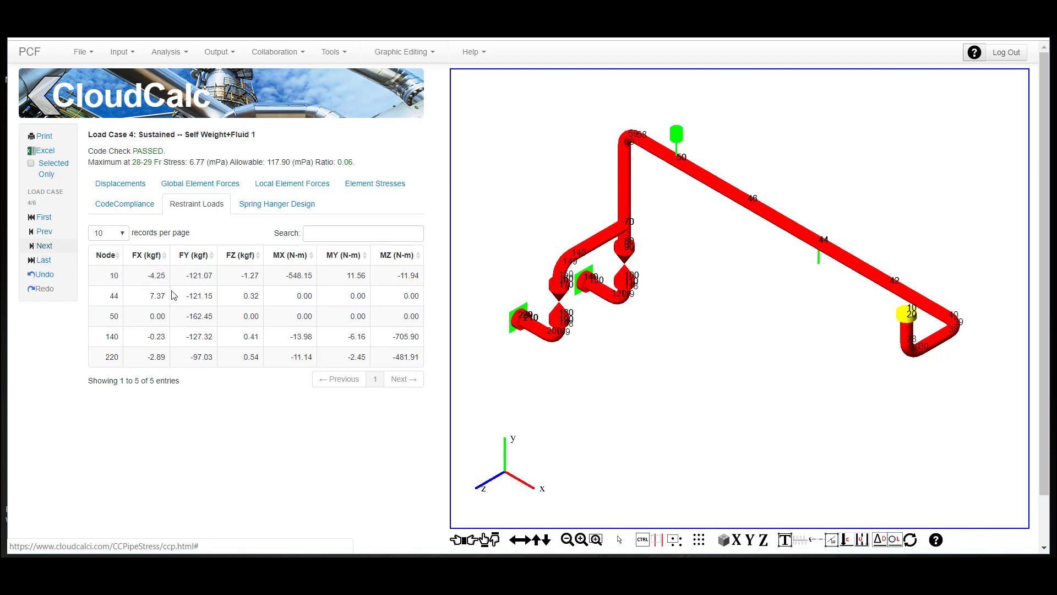
{"action": "left_click", "coordinate": [47, 246]}
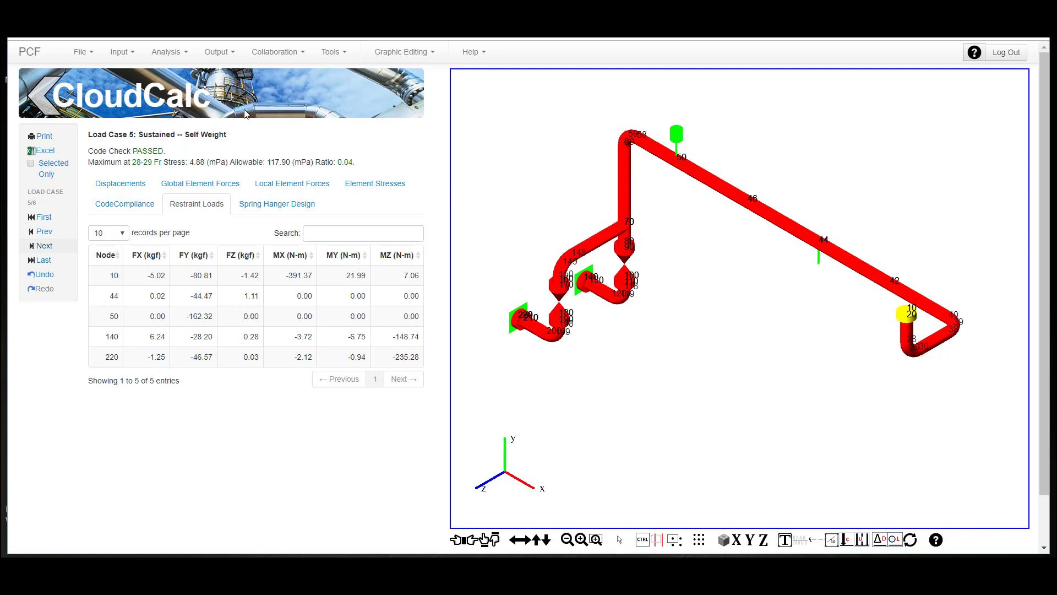
- Set the modal extraction to 10 modes with a 50 Hz frequency cutoff, keep static condition LC 3, and save it
{"action": "left_click", "coordinate": [116, 53]}
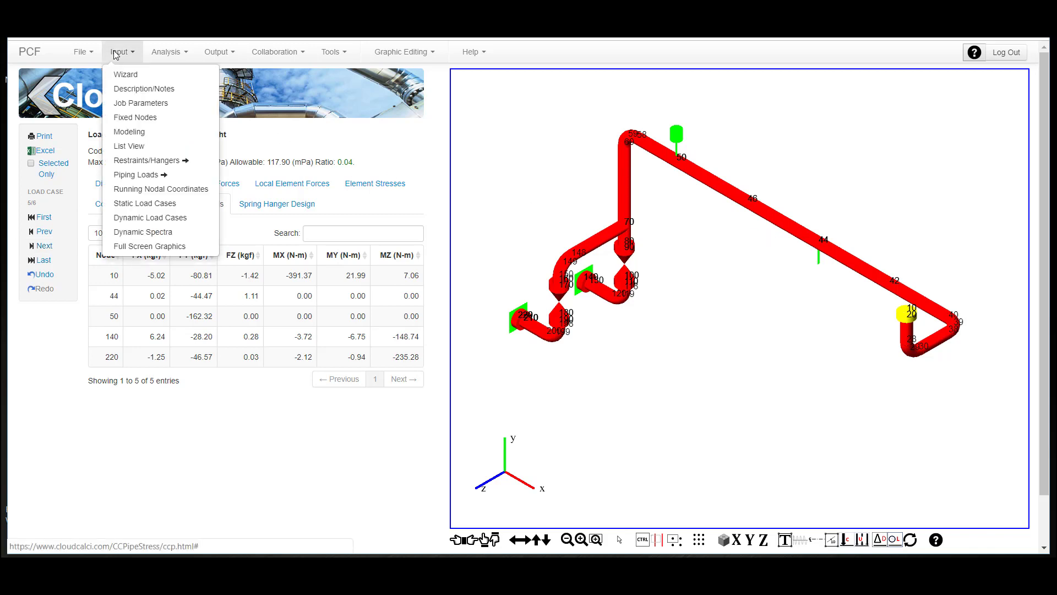
{"action": "left_click", "coordinate": [176, 211]}
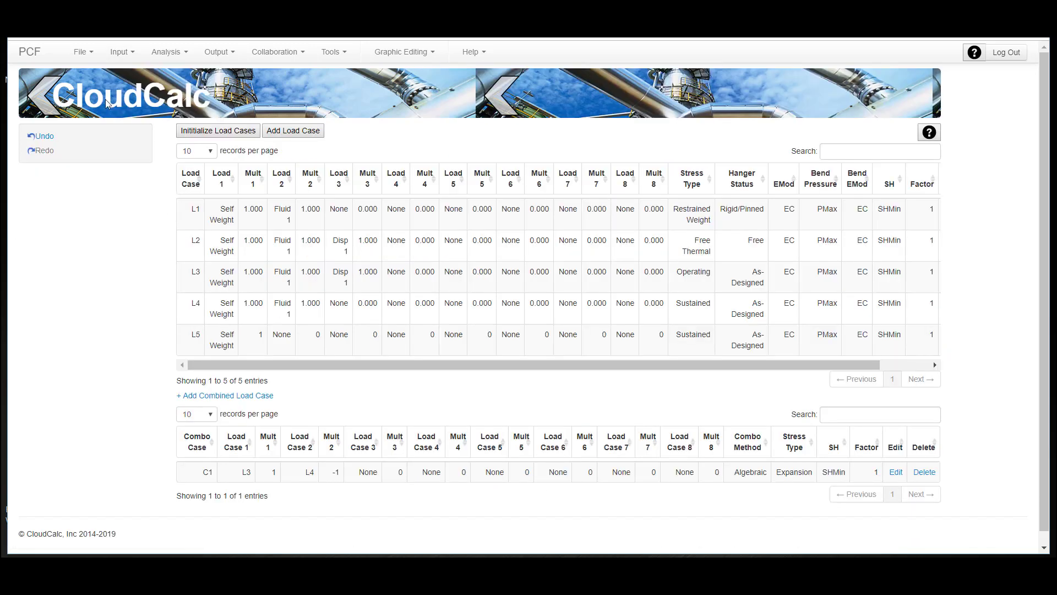
{"action": "left_click", "coordinate": [119, 52]}
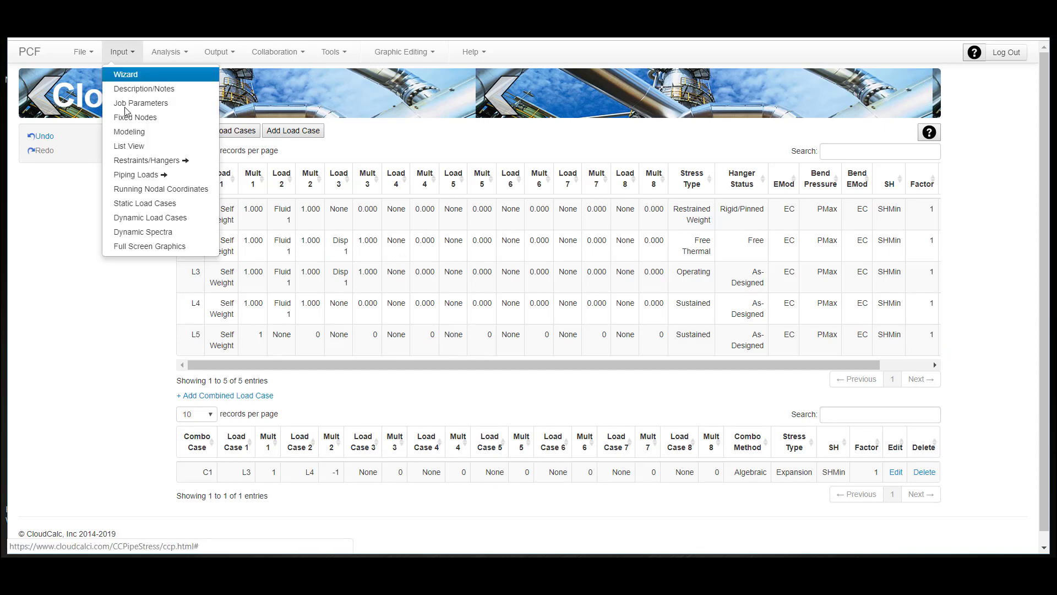
{"action": "left_click", "coordinate": [150, 217]}
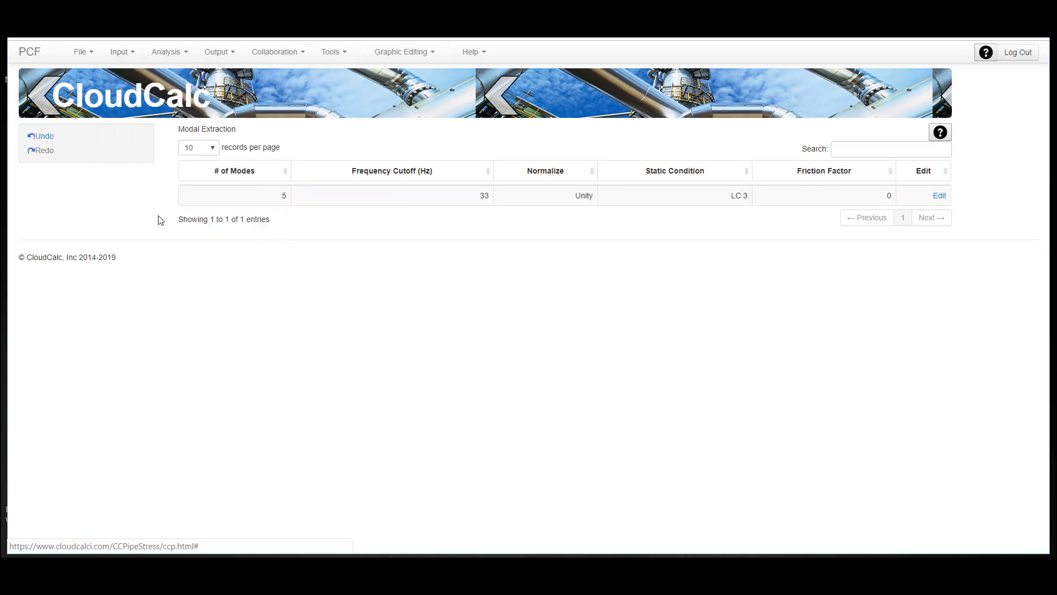
{"action": "left_click", "coordinate": [939, 196]}
{"action": "double_click", "coordinate": [259, 200]}
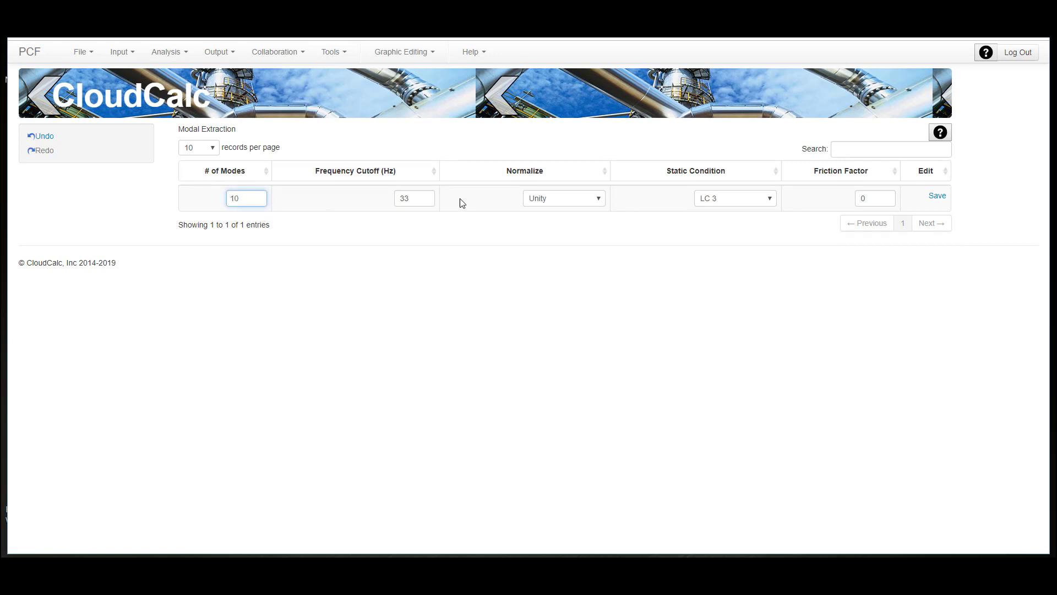
{"action": "left_click", "coordinate": [429, 200]}
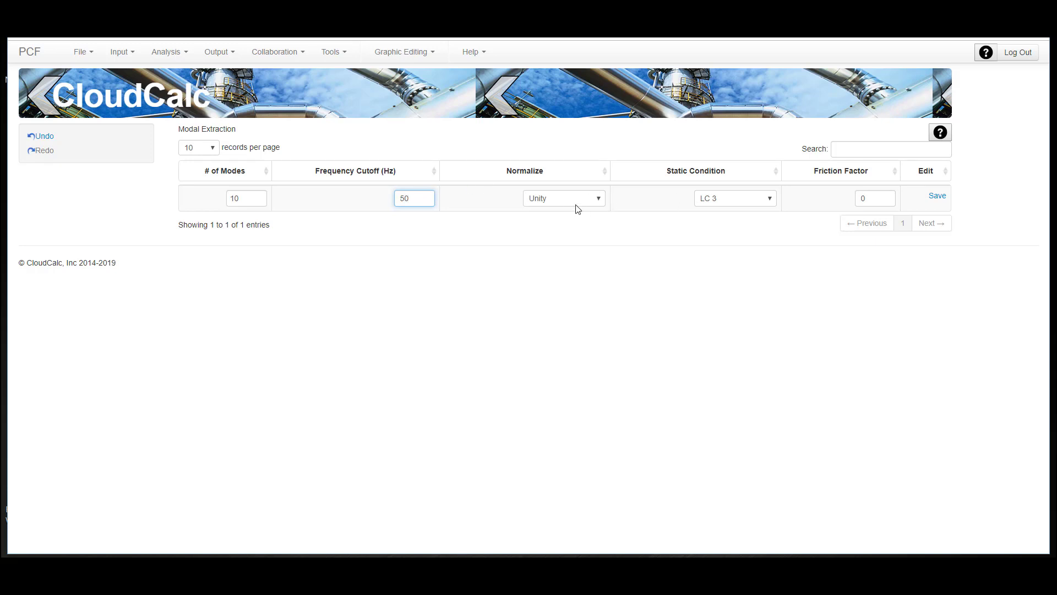
{"action": "left_click", "coordinate": [750, 202]}
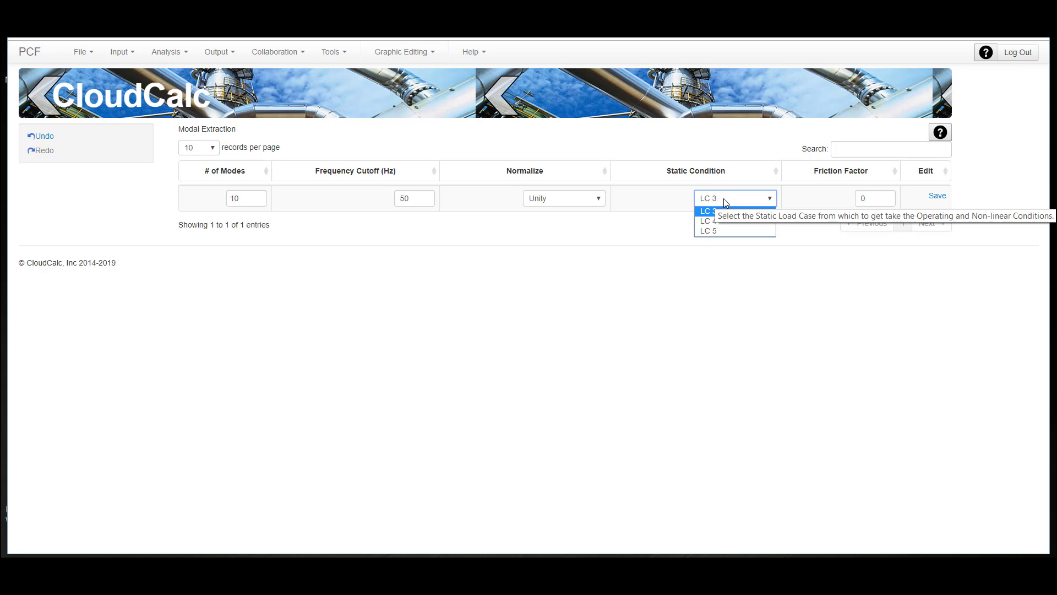
{"action": "left_click", "coordinate": [938, 197]}
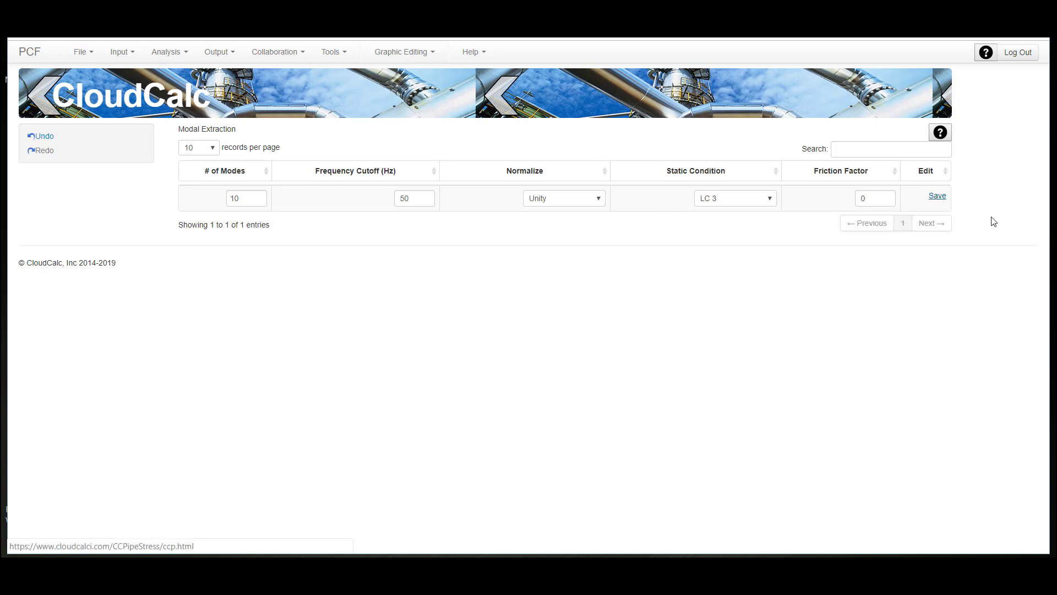
- Run the dynamic analysis and open the table of natural frequencies
{"action": "left_click", "coordinate": [168, 58]}
{"action": "left_click", "coordinate": [171, 88]}
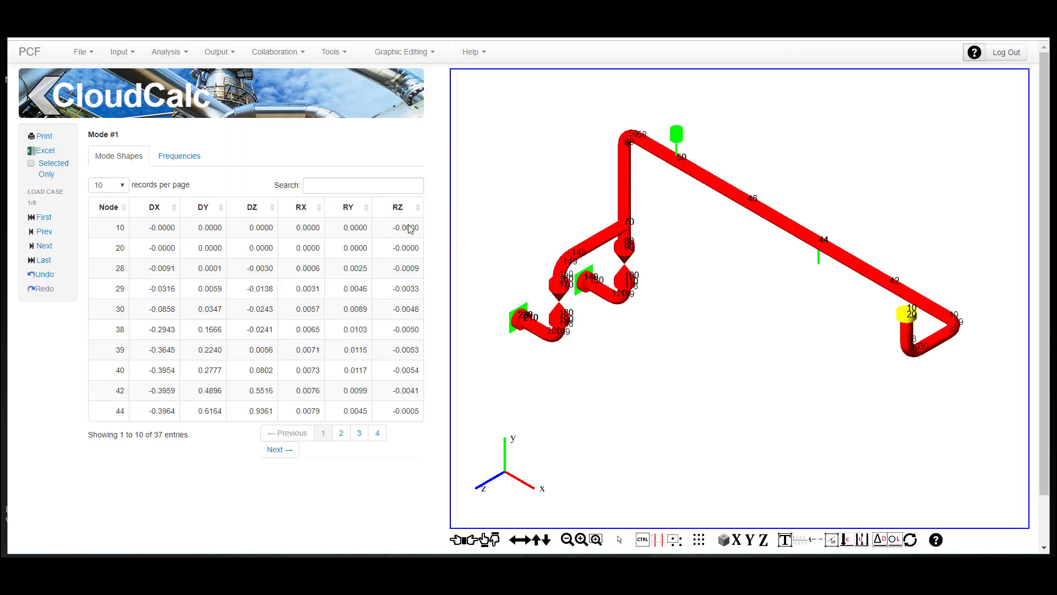
{"action": "left_click", "coordinate": [185, 157]}
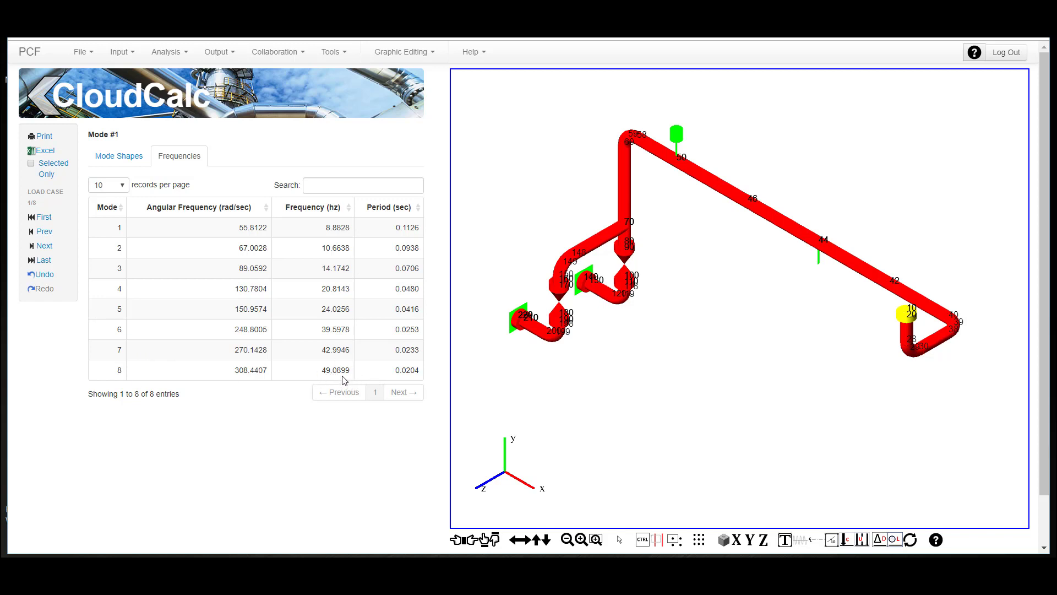
- Animate the mode 1 shape and examine it along the X axis and in isometric view
{"action": "left_click", "coordinate": [118, 156]}
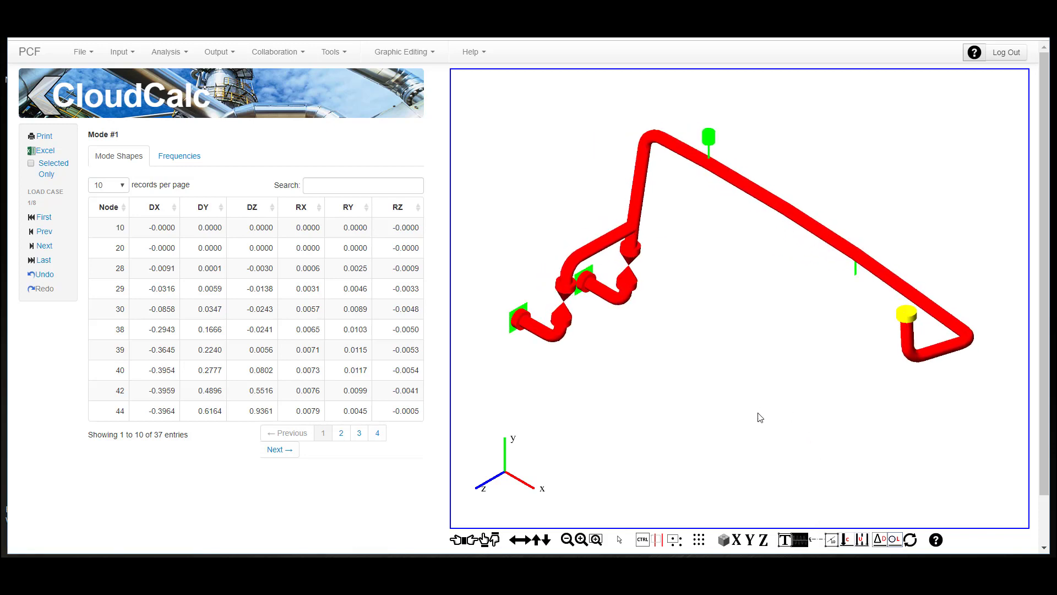
{"action": "key", "text": "x"}
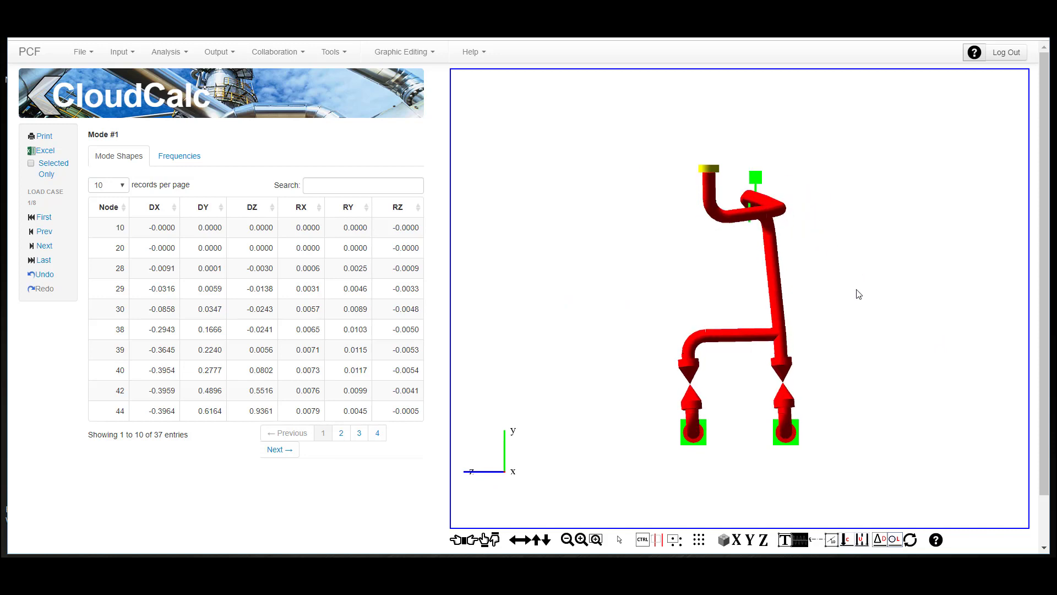
{"action": "key", "text": "i"}
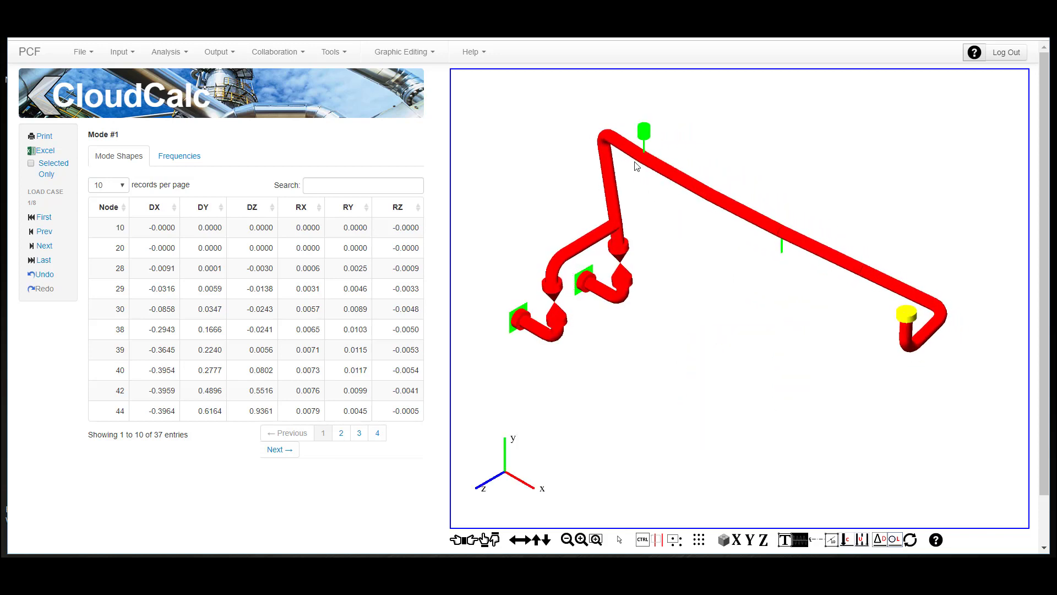
- Review the frequencies with the animated shapes of modes 2 and 3, and stop the animation
{"action": "left_click", "coordinate": [181, 157]}
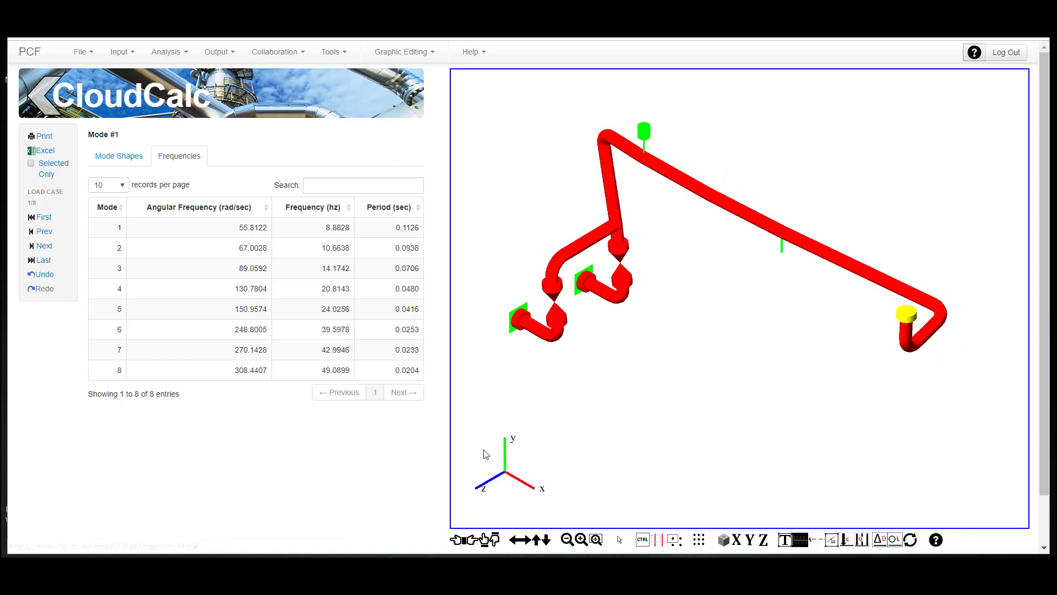
{"action": "left_click", "coordinate": [47, 248]}
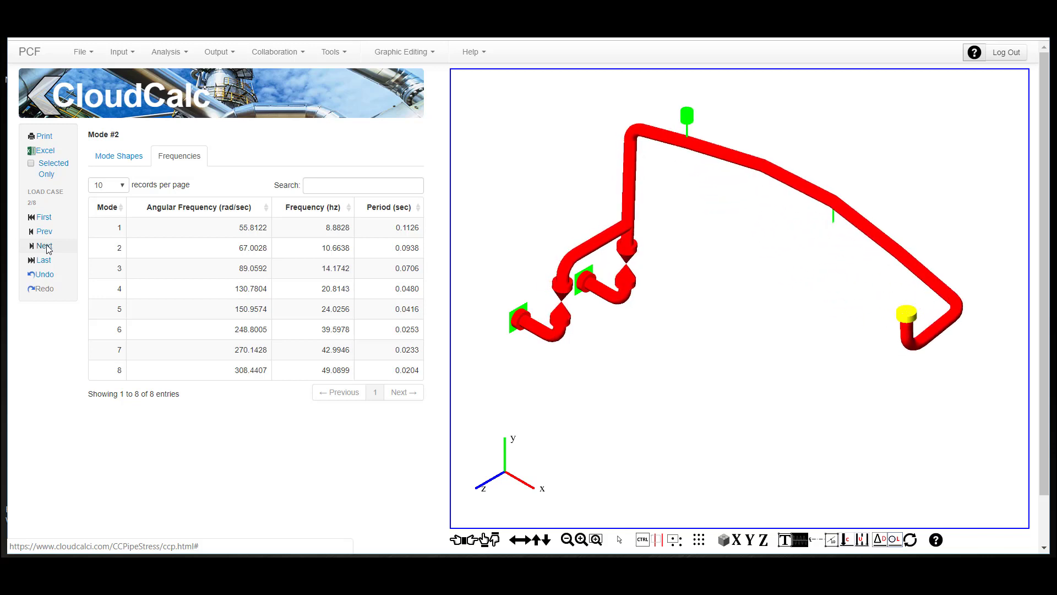
{"action": "left_click", "coordinate": [44, 246]}
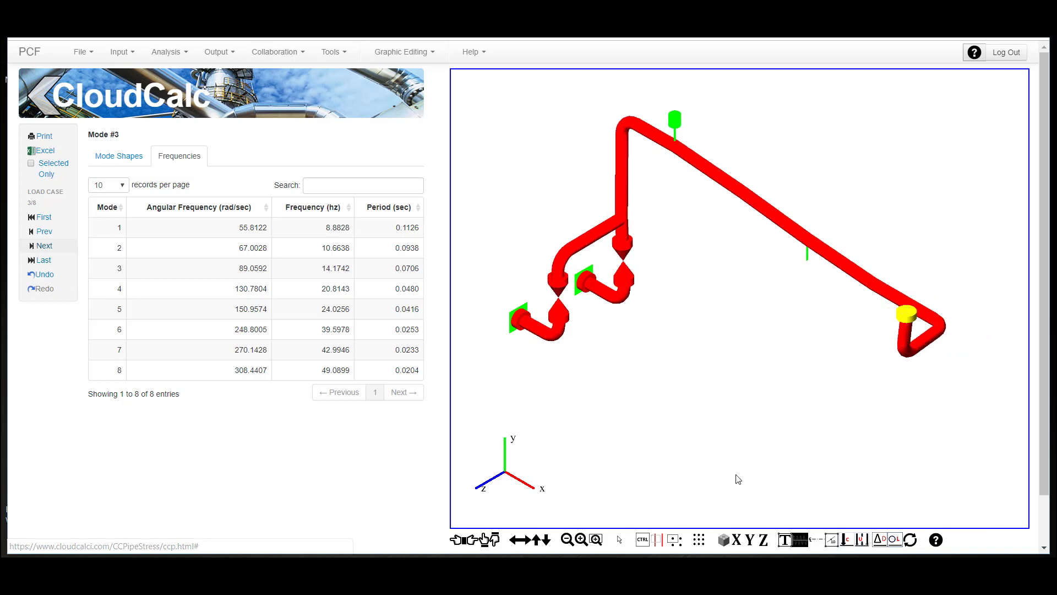
{"action": "left_click", "coordinate": [800, 541]}
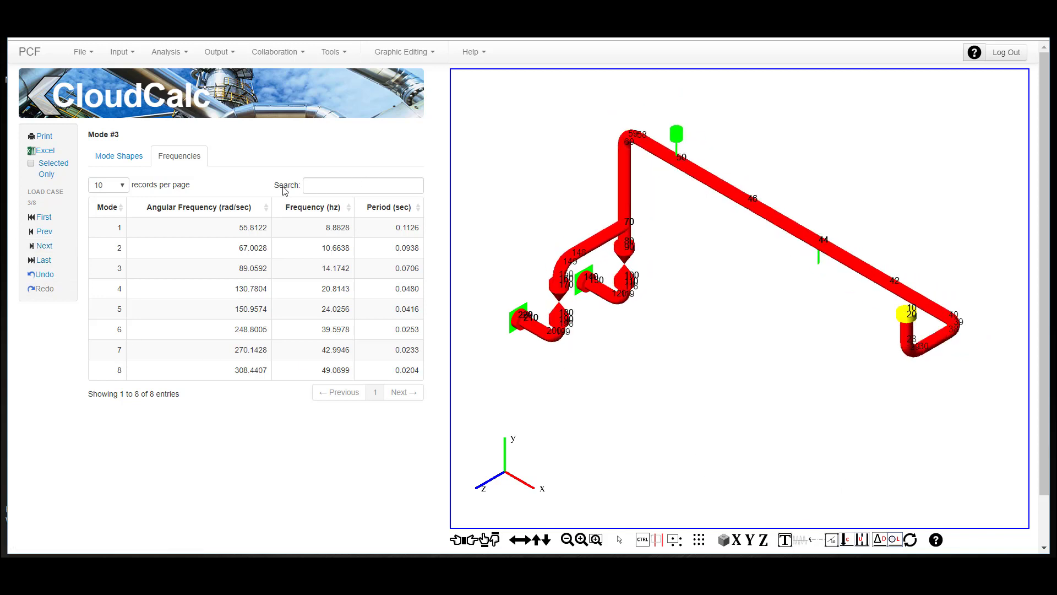
- Change the modal extraction's static condition to LC 4 and save it
{"action": "left_click", "coordinate": [119, 51]}
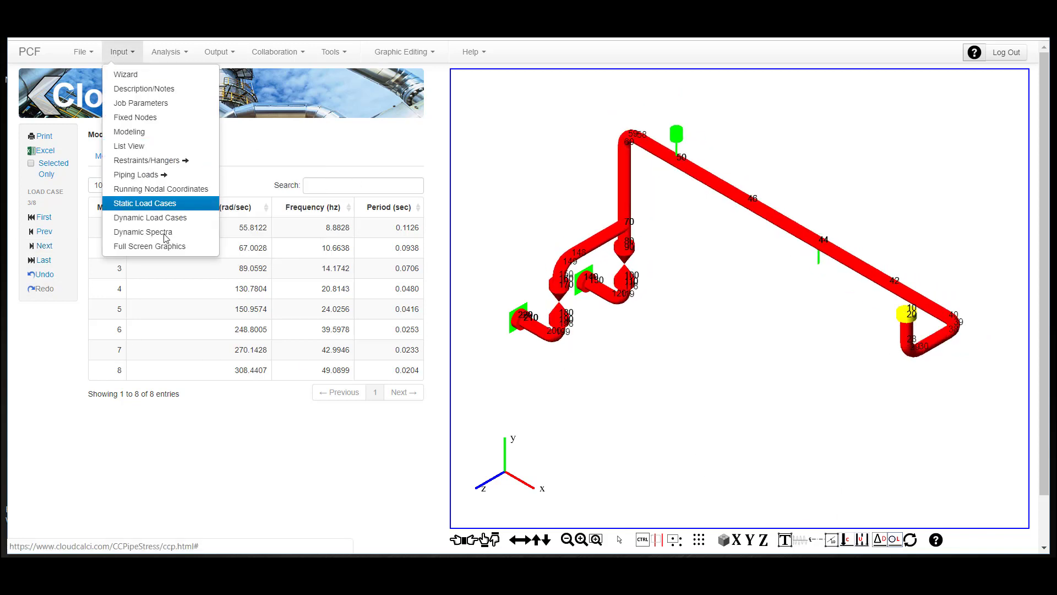
{"action": "left_click", "coordinate": [177, 219]}
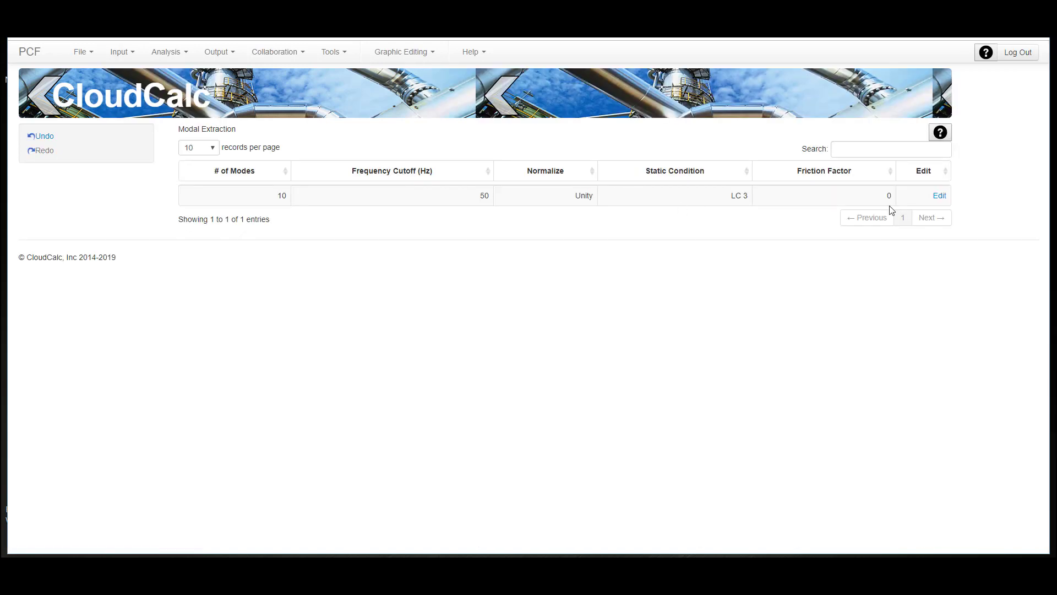
{"action": "left_click", "coordinate": [939, 196]}
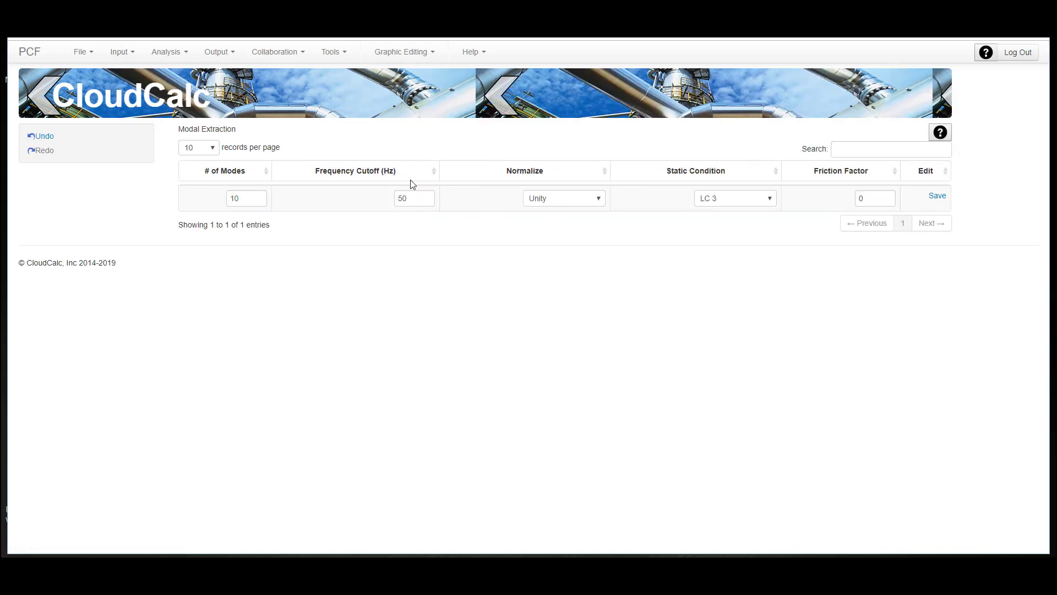
{"action": "left_click", "coordinate": [772, 199]}
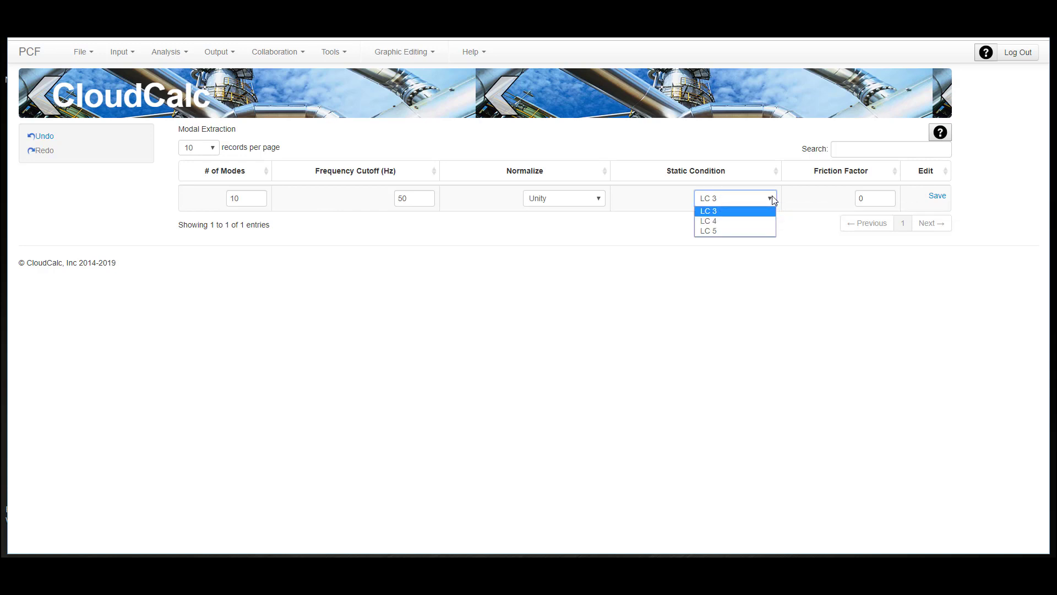
{"action": "left_click", "coordinate": [727, 222]}
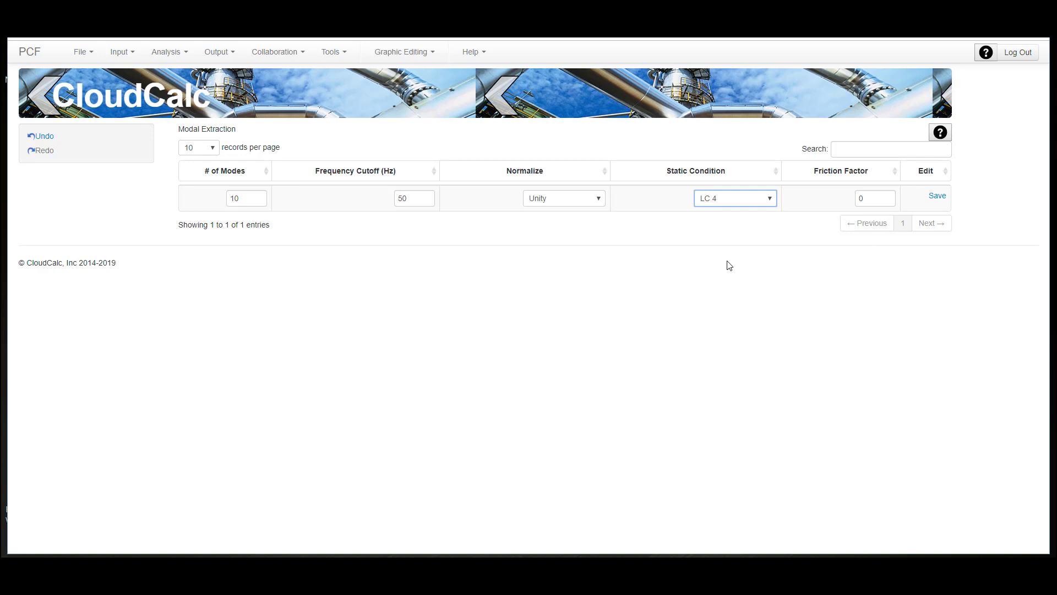
{"action": "left_click", "coordinate": [938, 196]}
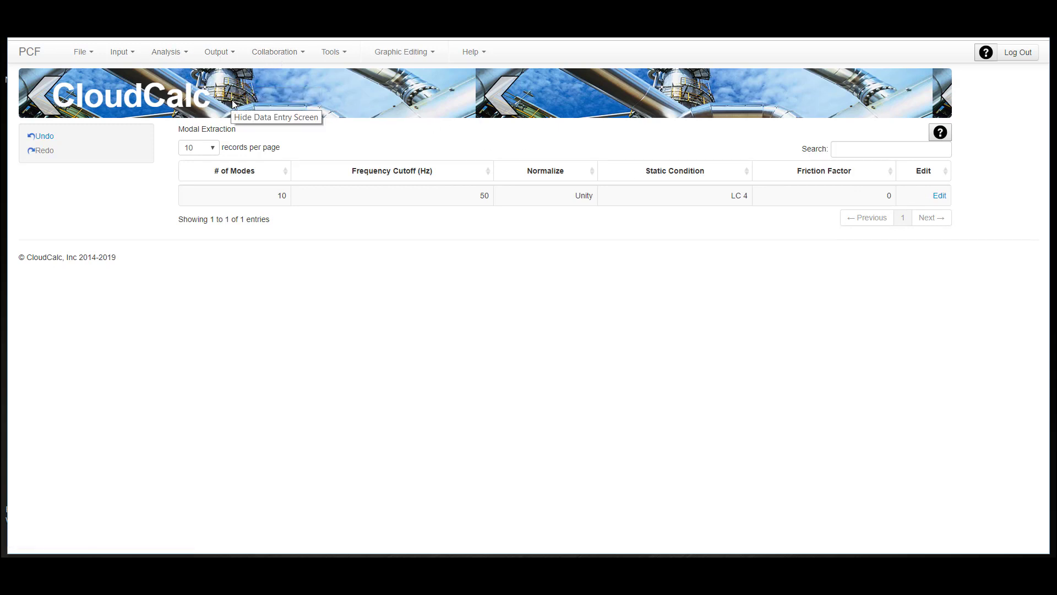
- Run the dynamic analysis for static condition LC 4 and view the animated mode 1 shape along the X axis
{"action": "left_click", "coordinate": [171, 54]}
{"action": "left_click", "coordinate": [175, 90]}
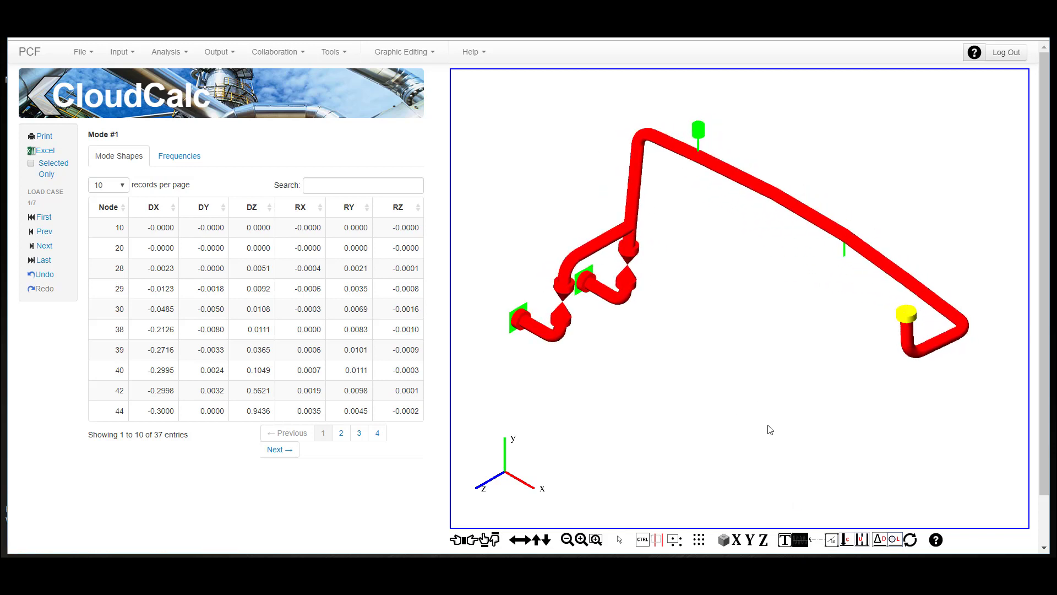
{"action": "key", "text": "x"}
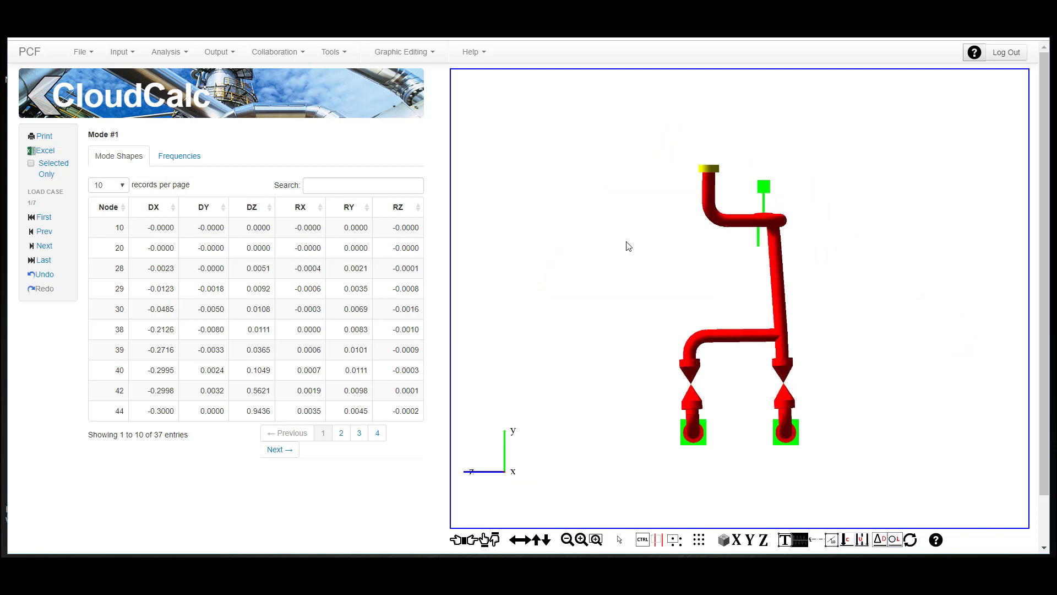
- Review the LC 4 frequencies and the animated shapes of modes 2 and 3, returning to the isometric view
{"action": "left_click", "coordinate": [182, 157]}
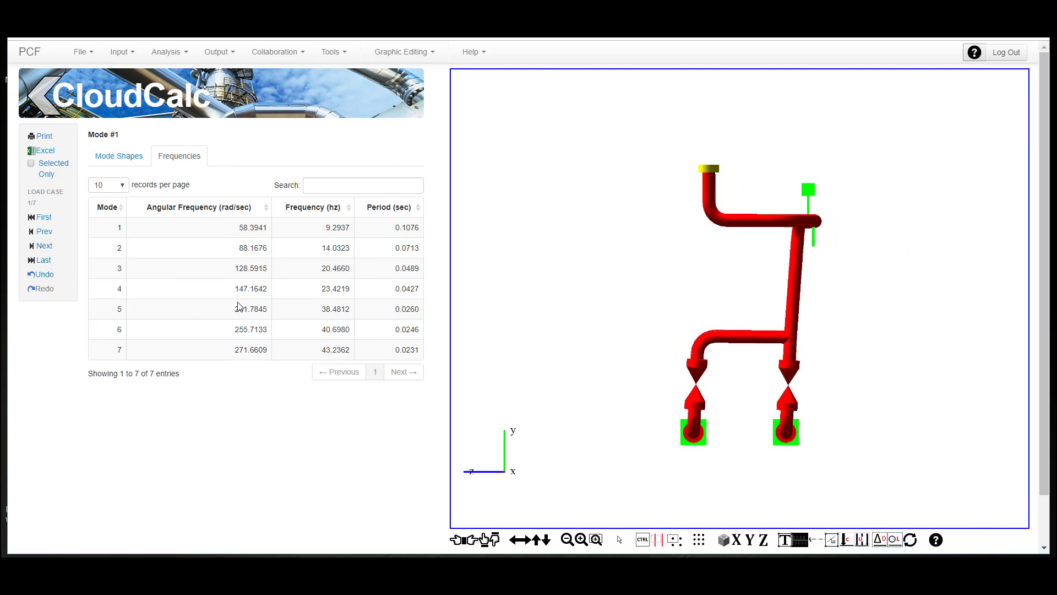
{"action": "left_click", "coordinate": [44, 247]}
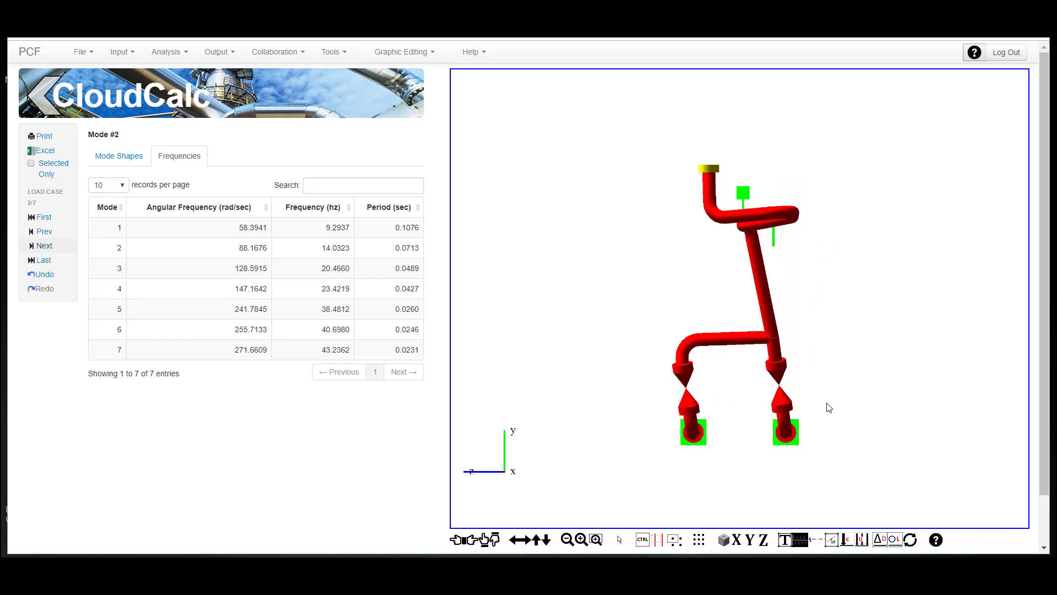
{"action": "key", "text": "i"}
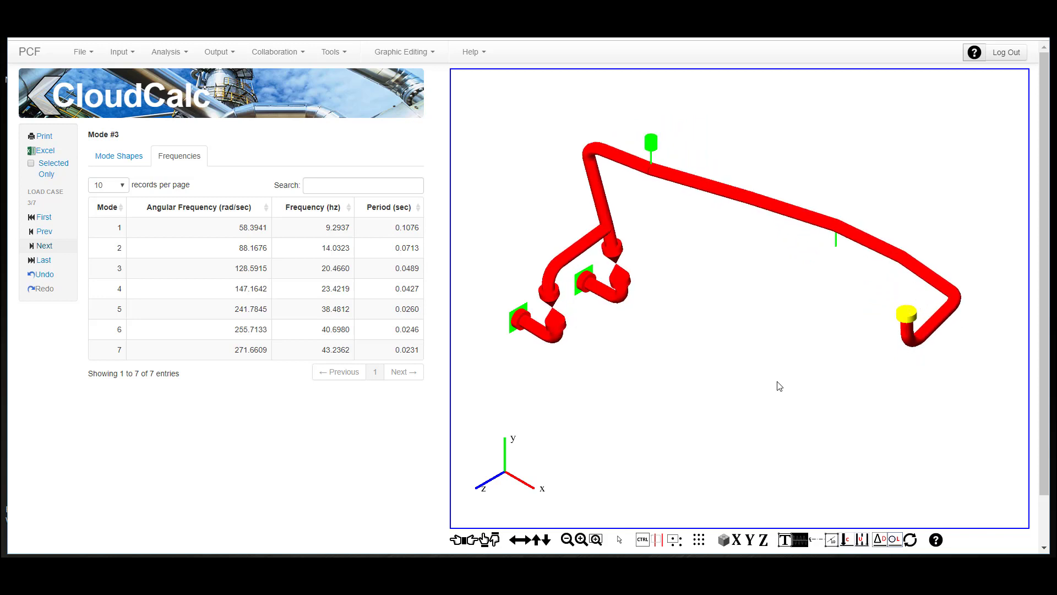
- Stop the mode shape animation, then change the modal extraction's static condition to LC 5 and save it
{"action": "left_click", "coordinate": [804, 543]}
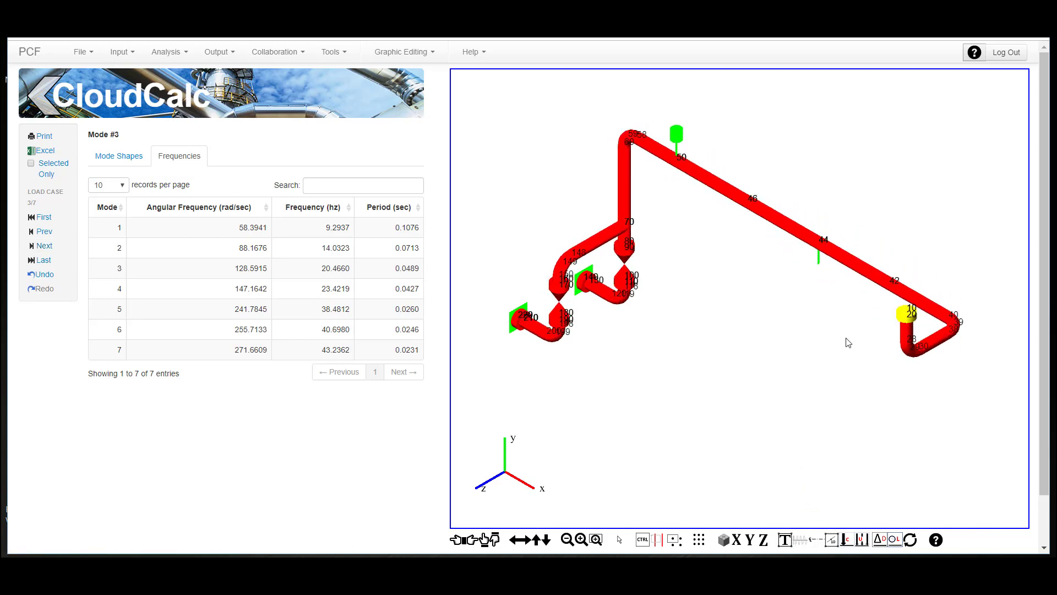
{"action": "left_click", "coordinate": [125, 56]}
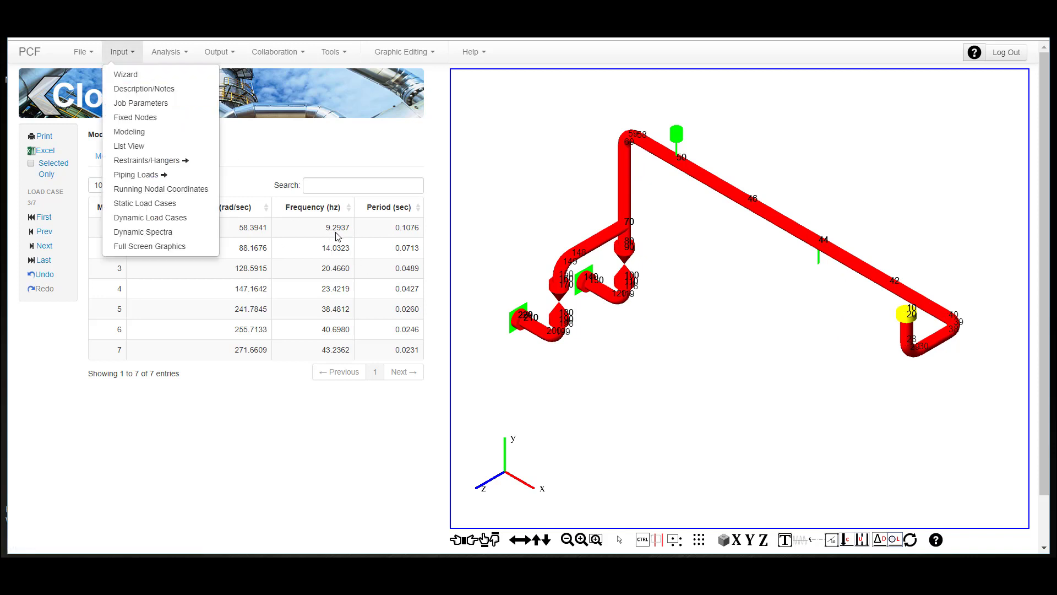
{"action": "left_click", "coordinate": [159, 219]}
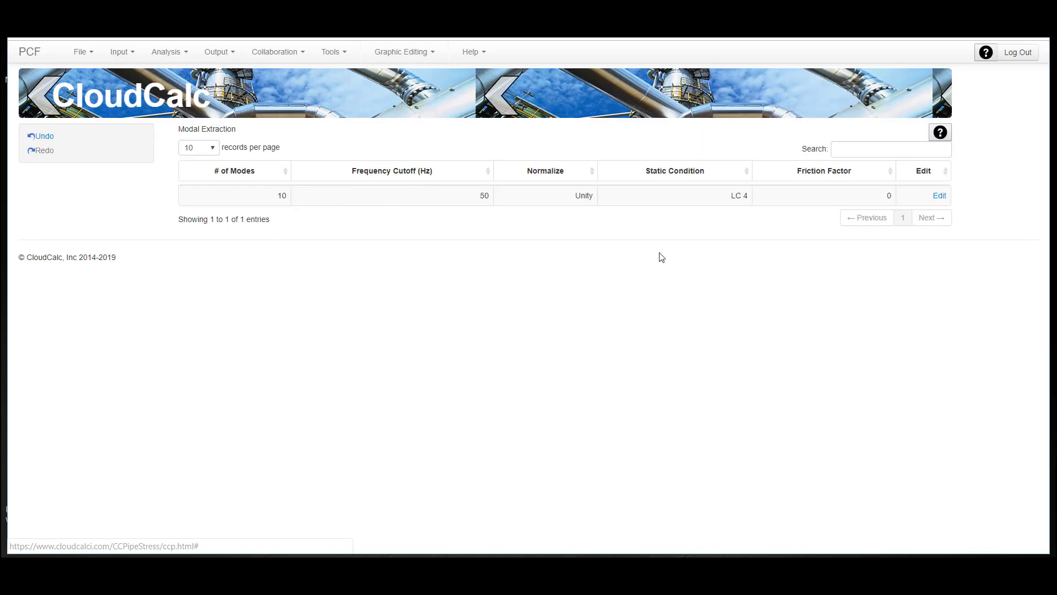
{"action": "left_click", "coordinate": [939, 195]}
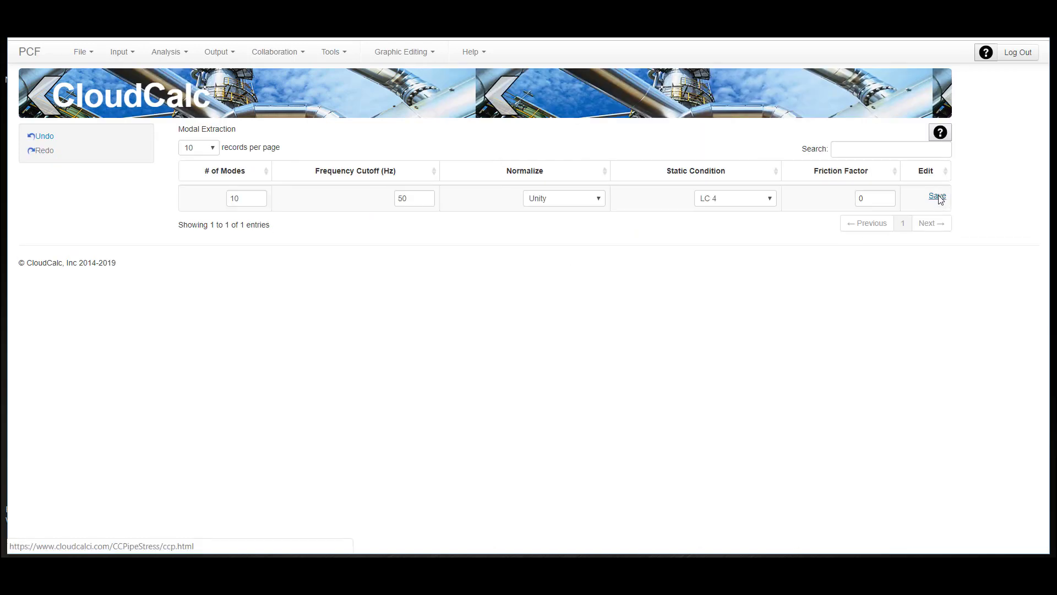
{"action": "left_click", "coordinate": [772, 201]}
{"action": "left_click", "coordinate": [742, 231]}
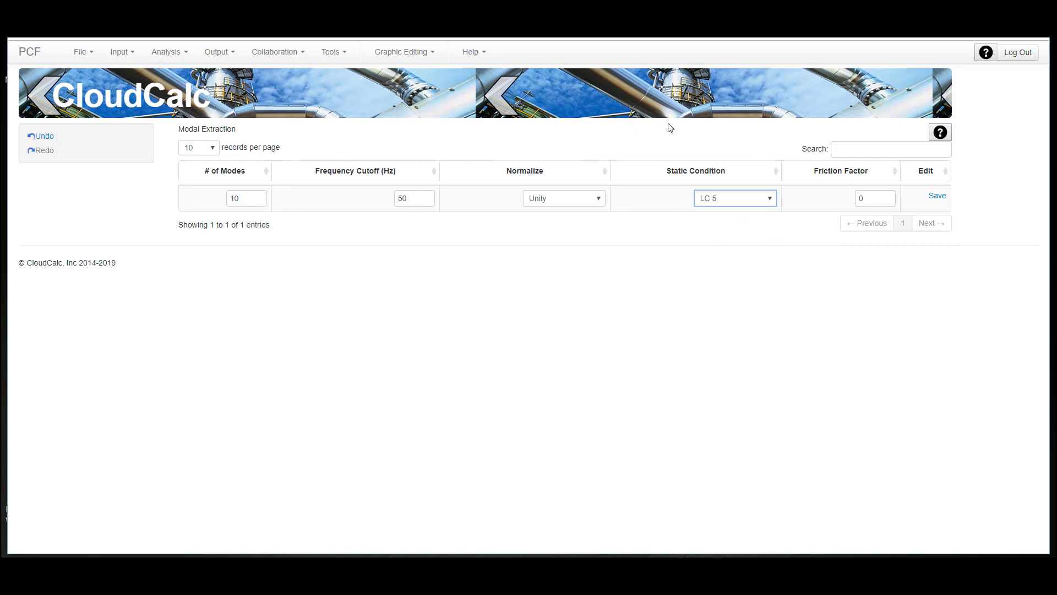
{"action": "left_click", "coordinate": [938, 196]}
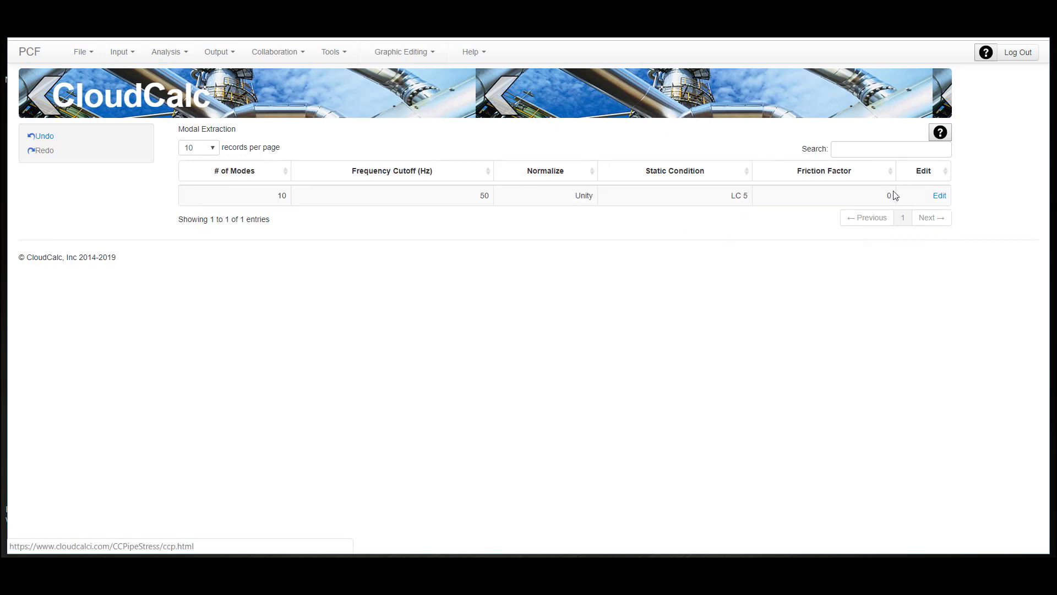
- Run the dynamic analysis for static condition LC 5 and review the resulting frequencies
{"action": "left_click", "coordinate": [175, 54]}
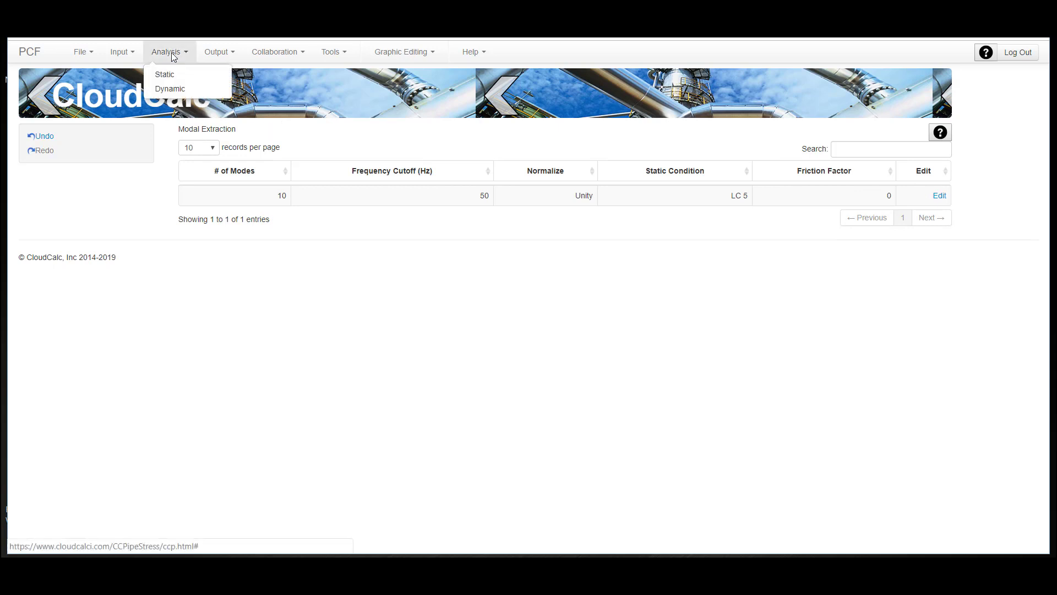
{"action": "left_click", "coordinate": [168, 90]}
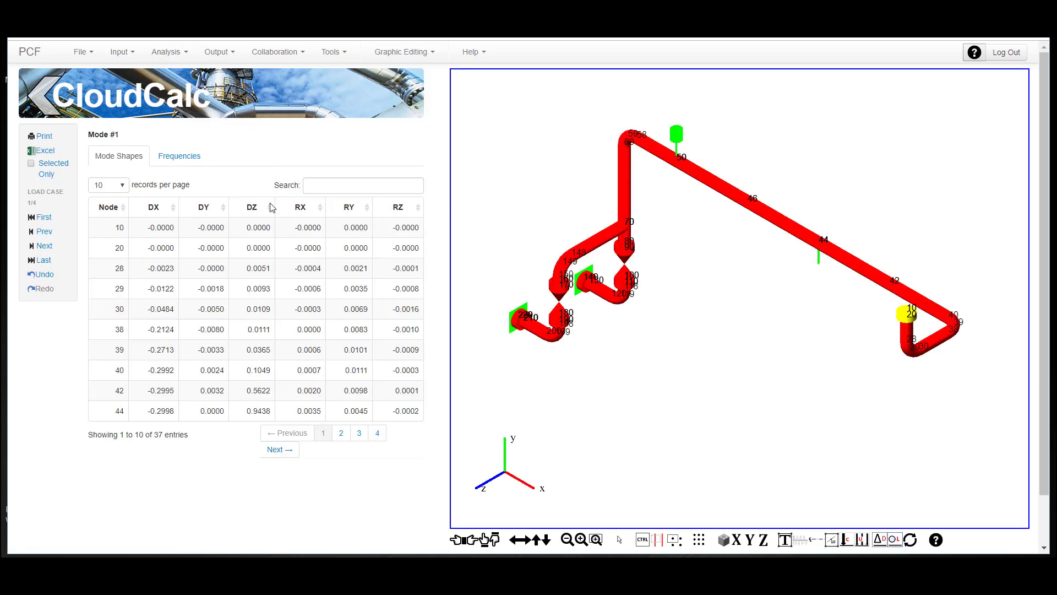
{"action": "left_click", "coordinate": [186, 158]}
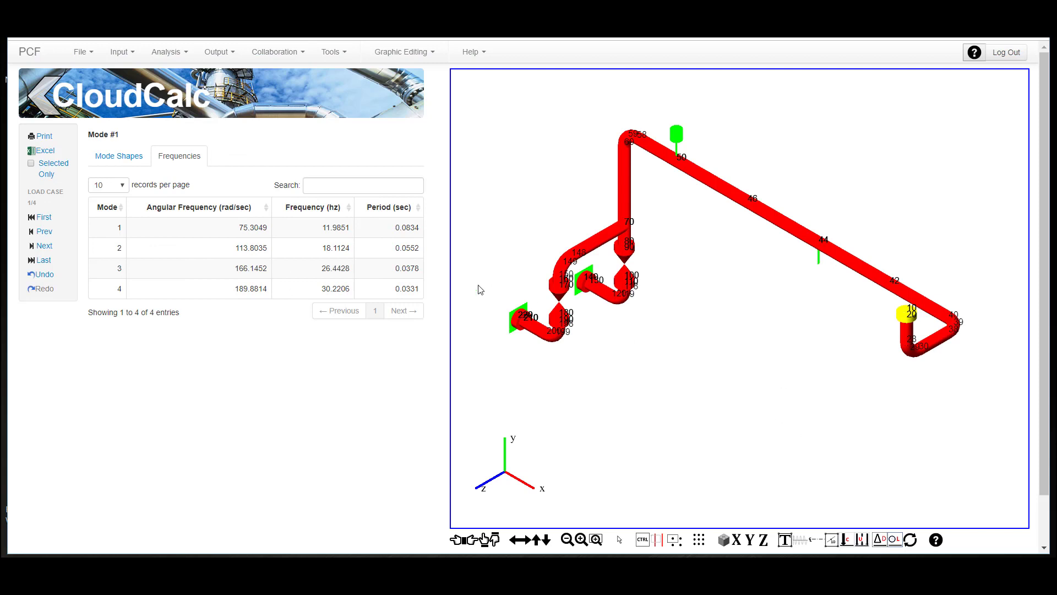
- View the animated mode 1 and mode 2 shapes along the X axis with their nodal displacements, and stop the animation
{"action": "left_click", "coordinate": [803, 541]}
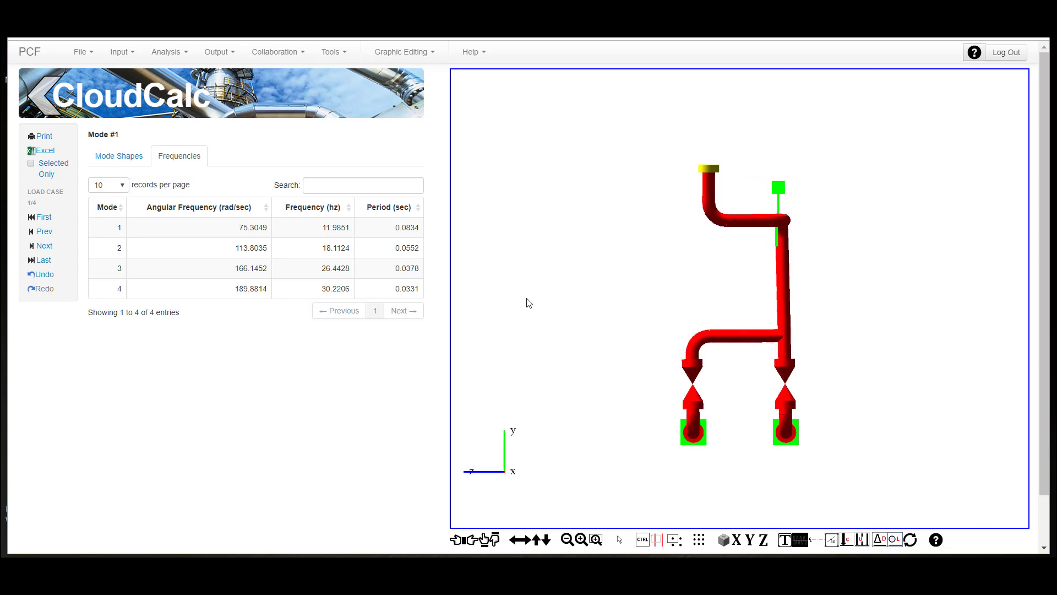
{"action": "left_click", "coordinate": [120, 156]}
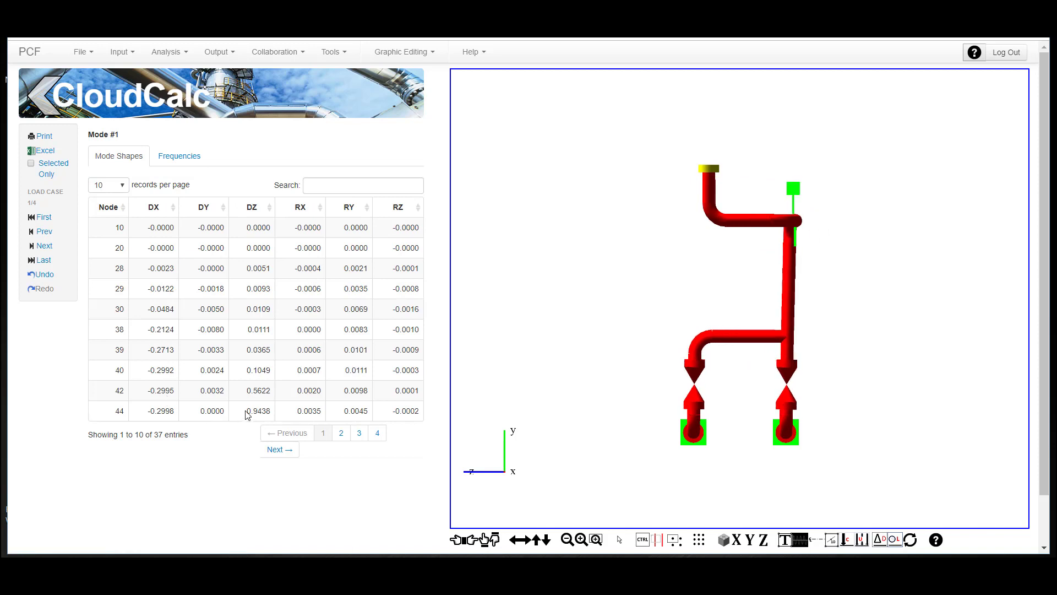
{"action": "left_click", "coordinate": [43, 246]}
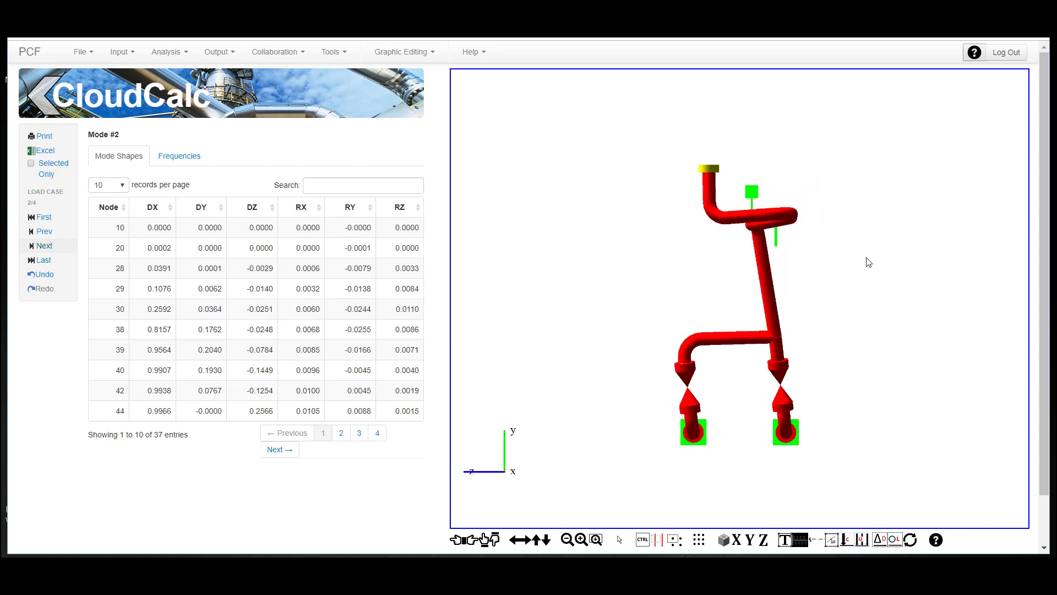
{"action": "left_click", "coordinate": [809, 540]}
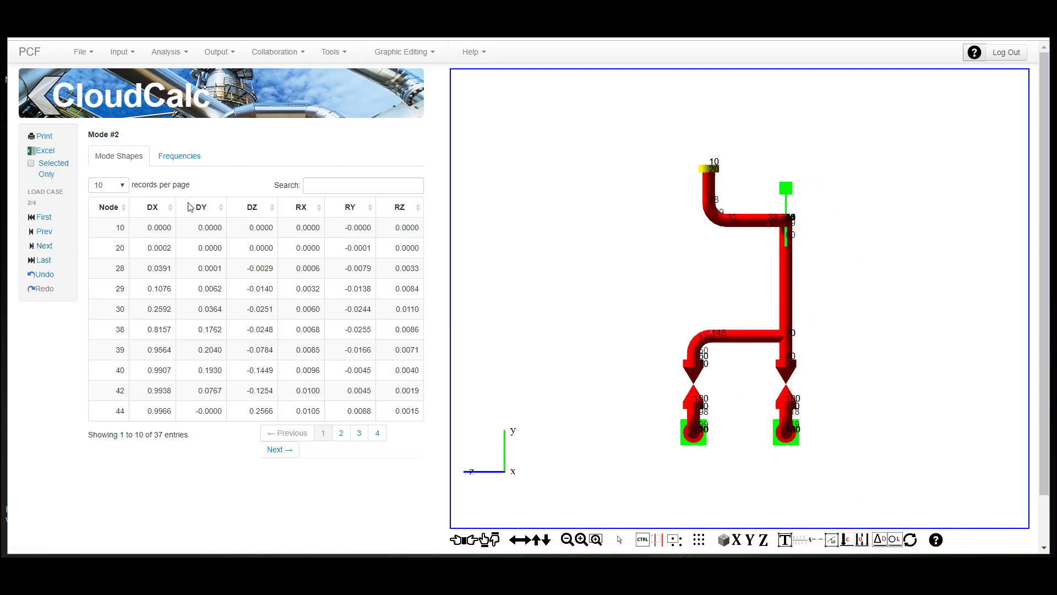
- Set the modal extraction's friction factor to 10000, keeping static condition LC 5, and save it
{"action": "left_click", "coordinate": [119, 52]}
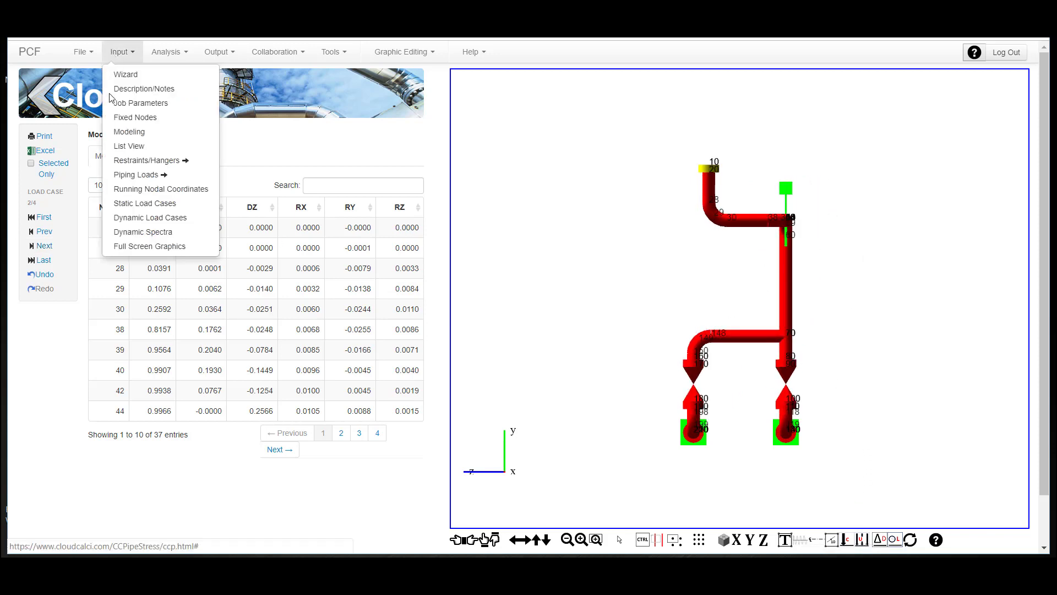
{"action": "left_click", "coordinate": [145, 218]}
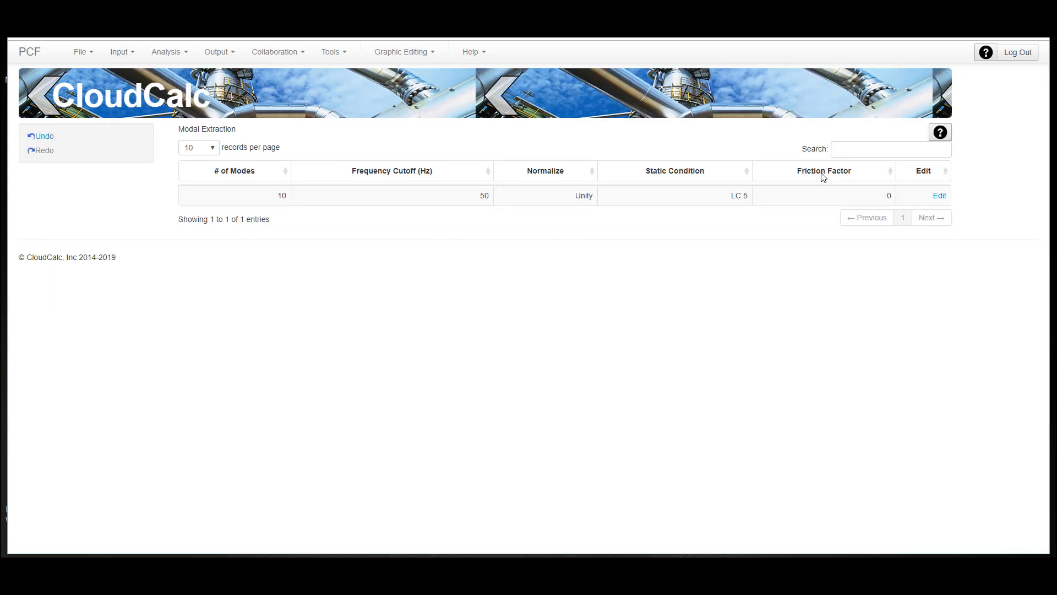
{"action": "mouse_move", "coordinate": [815, 175]}
{"action": "left_click", "coordinate": [941, 197]}
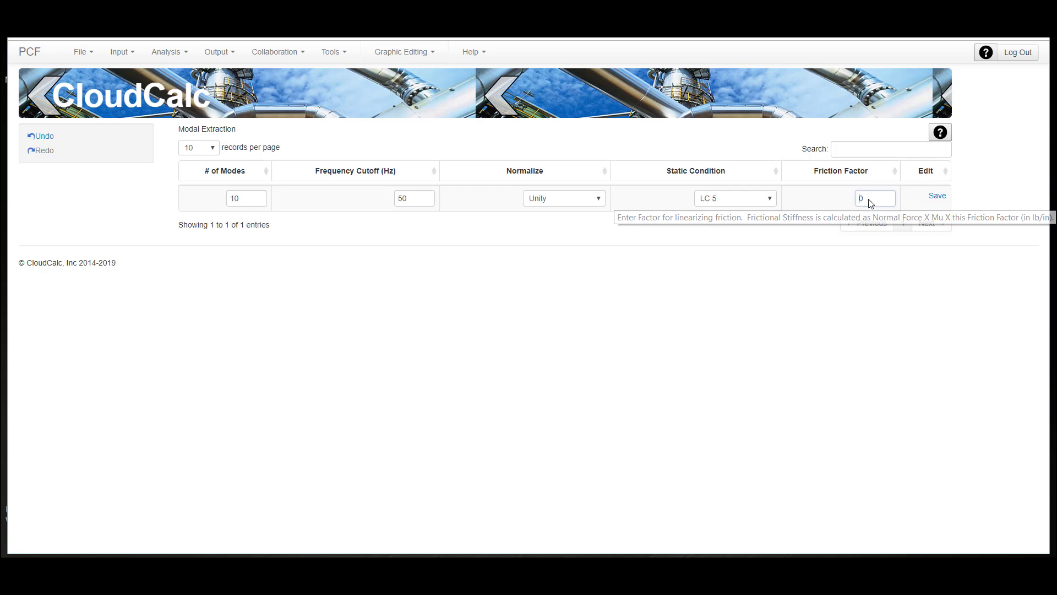
{"action": "left_click", "coordinate": [888, 200]}
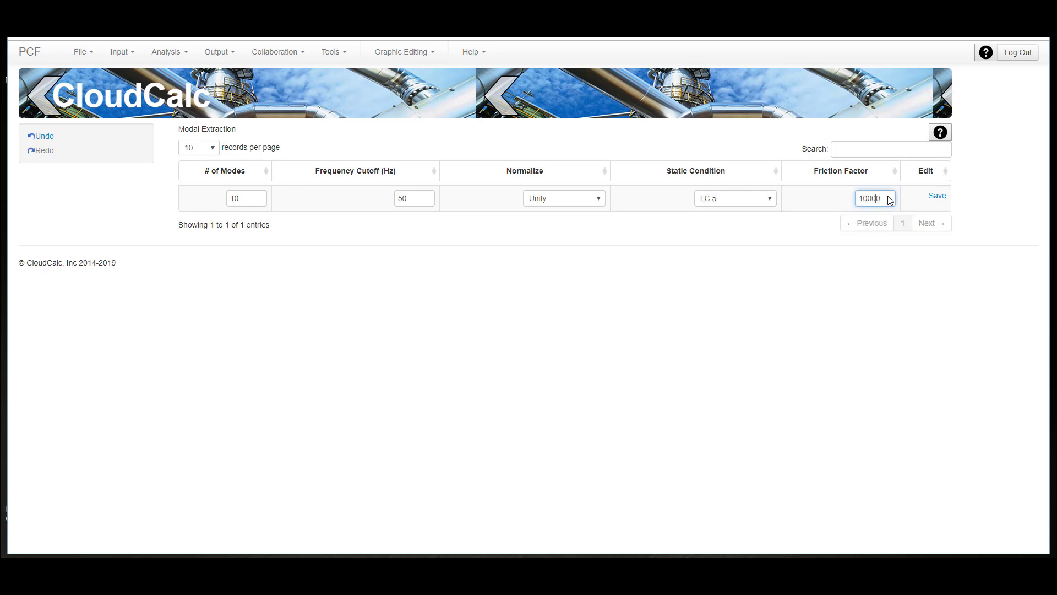
{"action": "left_click", "coordinate": [938, 196]}
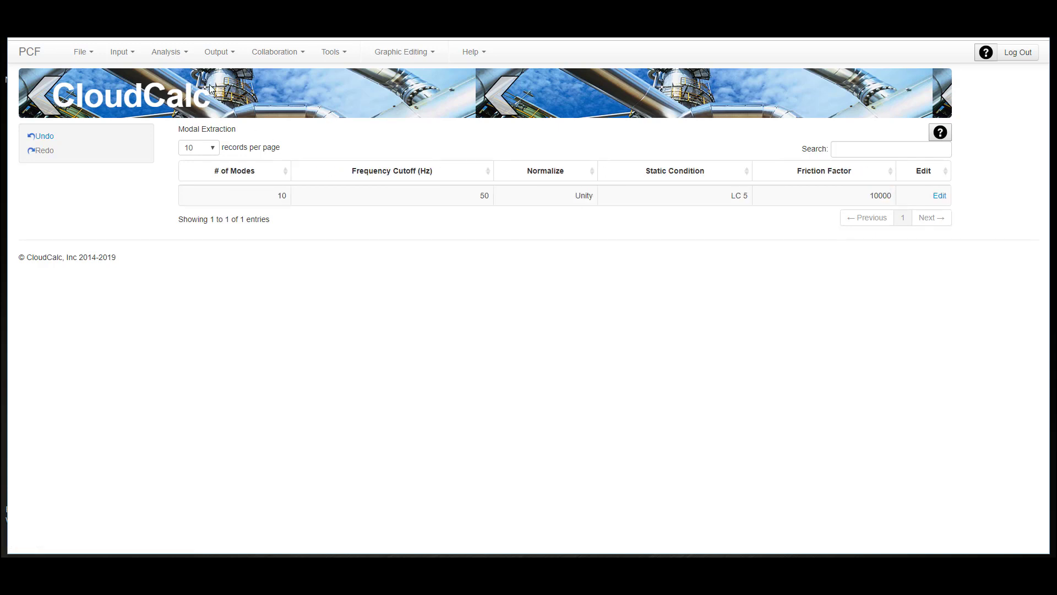
- Run the dynamic analysis with the 10000 friction factor and review its frequencies
{"action": "left_click", "coordinate": [167, 53]}
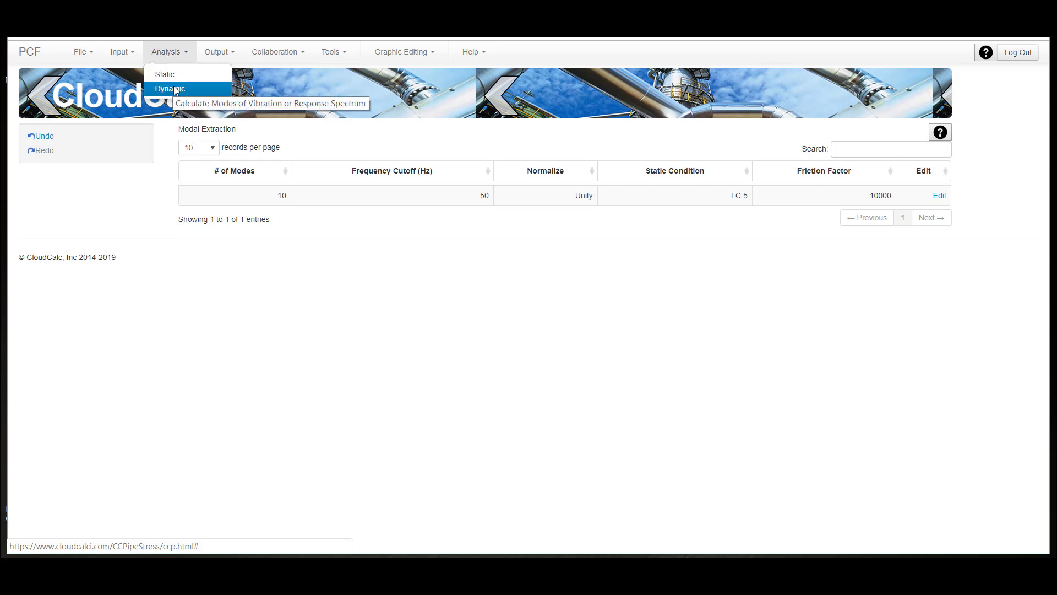
{"action": "left_click", "coordinate": [175, 90]}
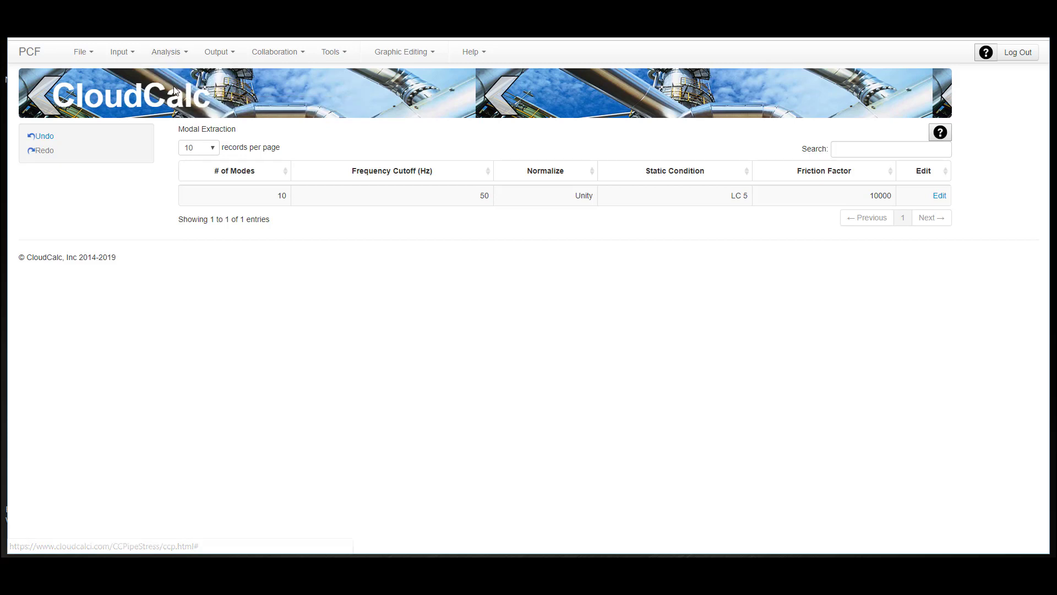
{"action": "left_click", "coordinate": [180, 157]}
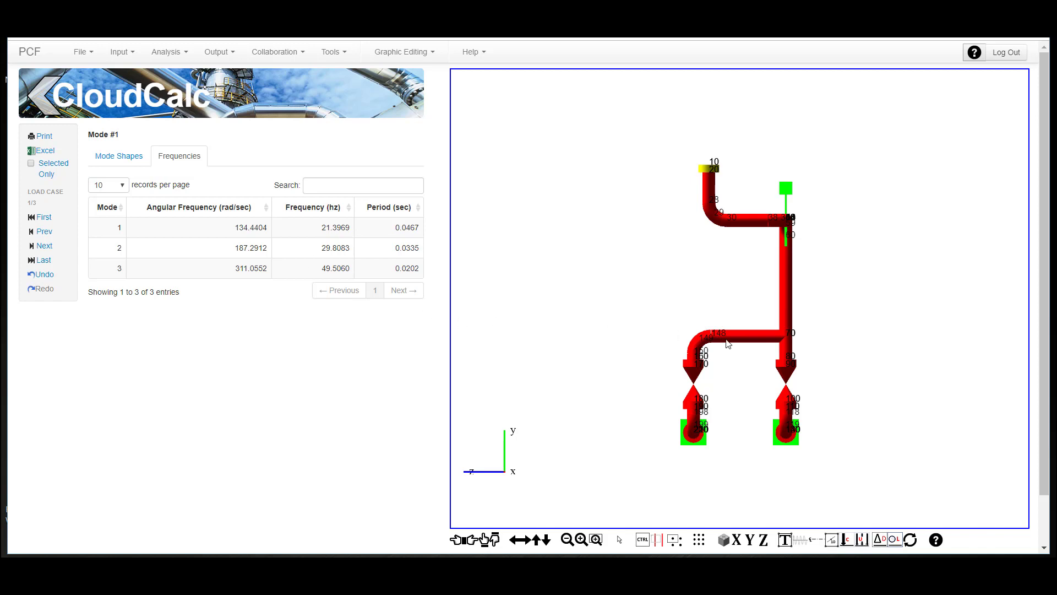
- Examine the animated mode 1 shape up close along the X axis and in isometric view, followed by the mode 2 shape
{"action": "left_click", "coordinate": [90, 156]}
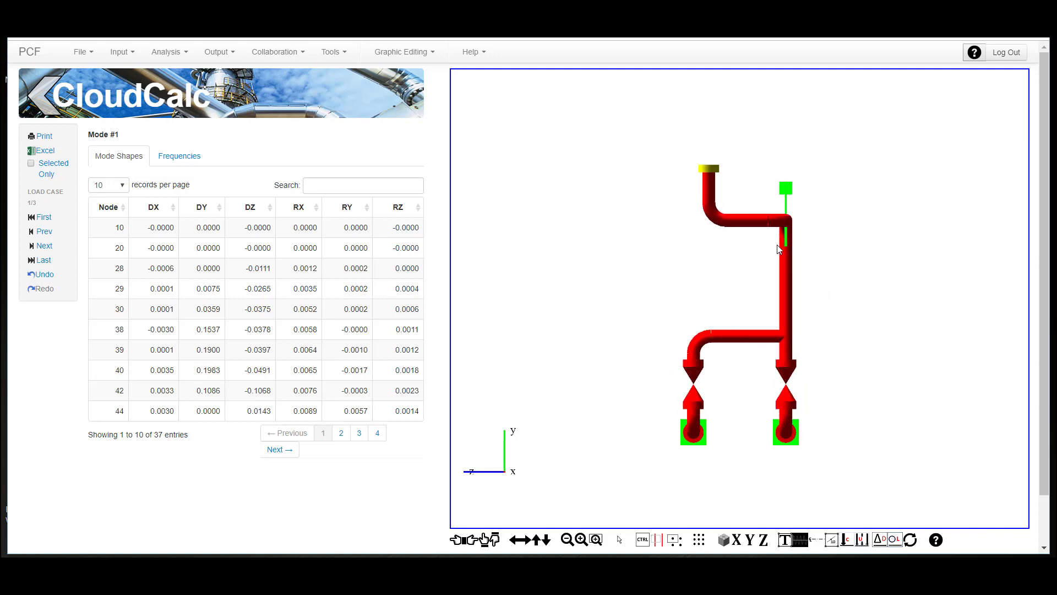
{"action": "scroll", "coordinate": [859, 290], "scroll_direction": "up", "scroll_amount": 5}
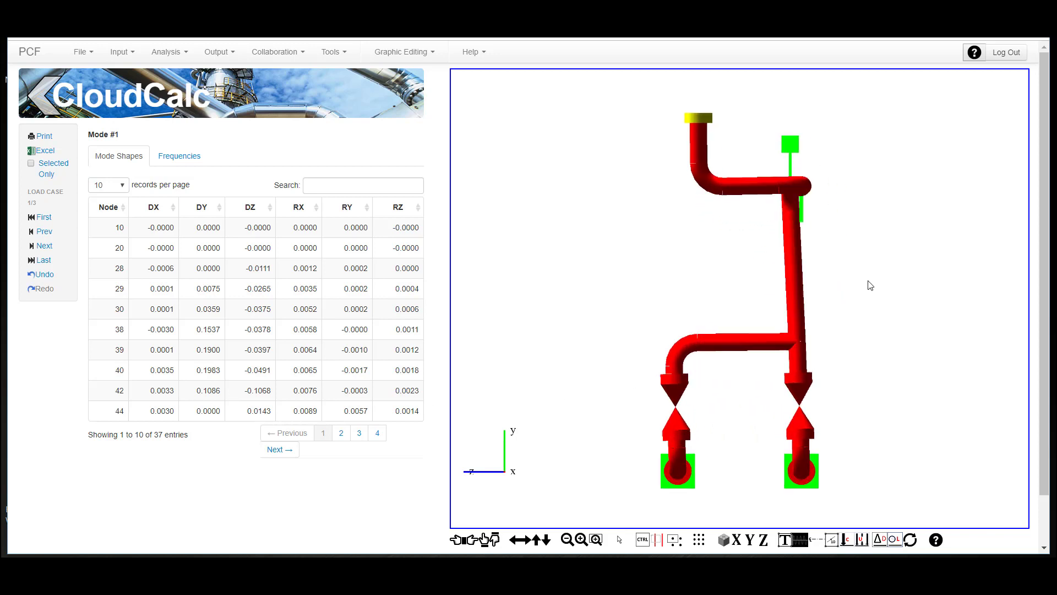
{"action": "scroll", "coordinate": [811, 328], "scroll_direction": "up", "scroll_amount": 5}
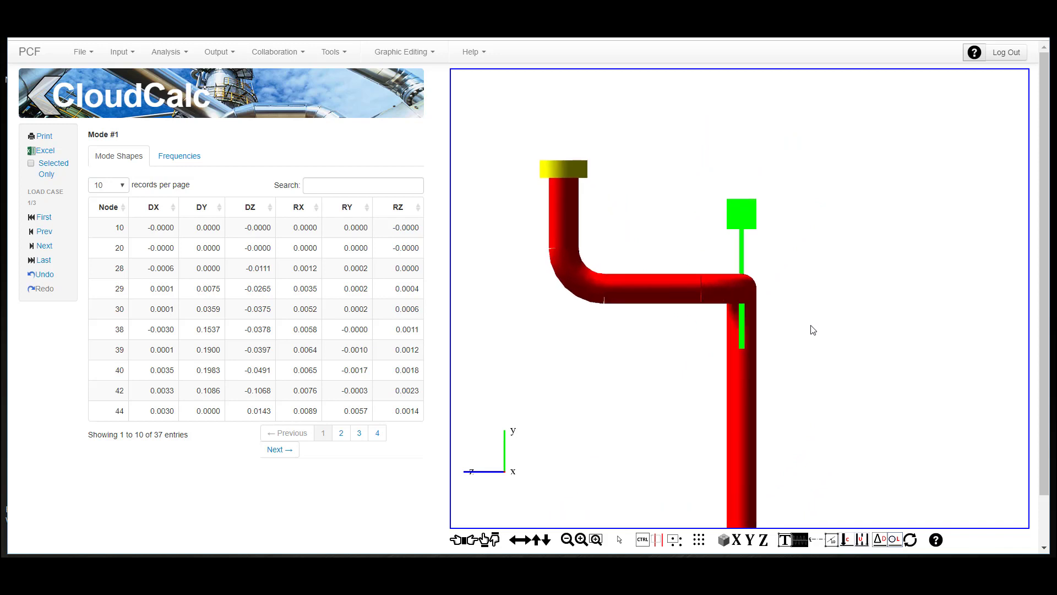
{"action": "scroll", "coordinate": [811, 326], "scroll_direction": "up", "scroll_amount": 3}
{"action": "scroll", "coordinate": [811, 336], "scroll_direction": "down", "scroll_amount": 6}
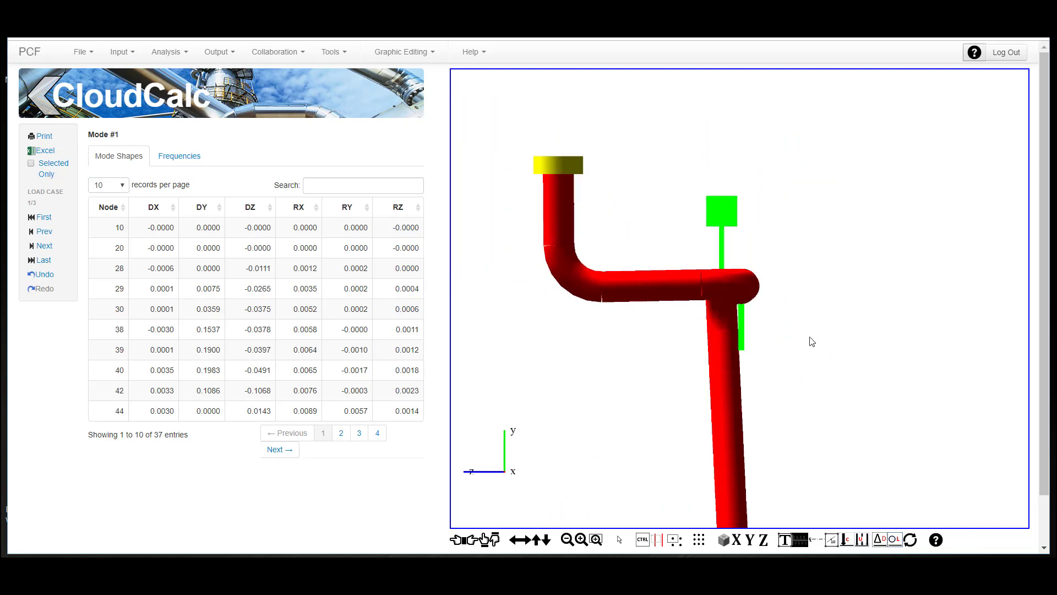
{"action": "key", "text": "i"}
{"action": "scroll", "coordinate": [811, 328], "scroll_direction": "down", "scroll_amount": 6}
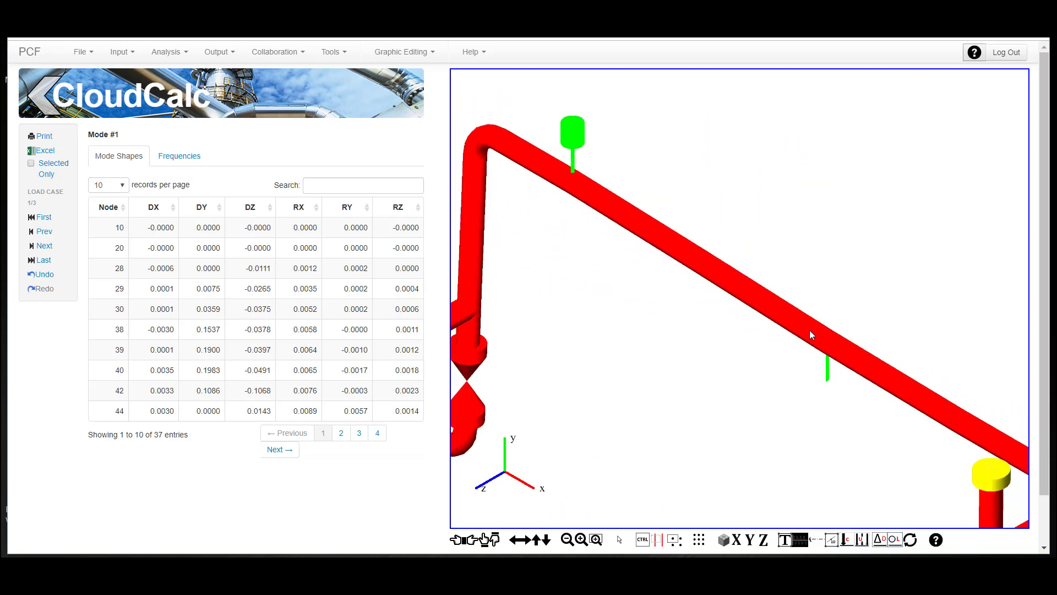
{"action": "scroll", "coordinate": [846, 339], "scroll_direction": "down", "scroll_amount": 8}
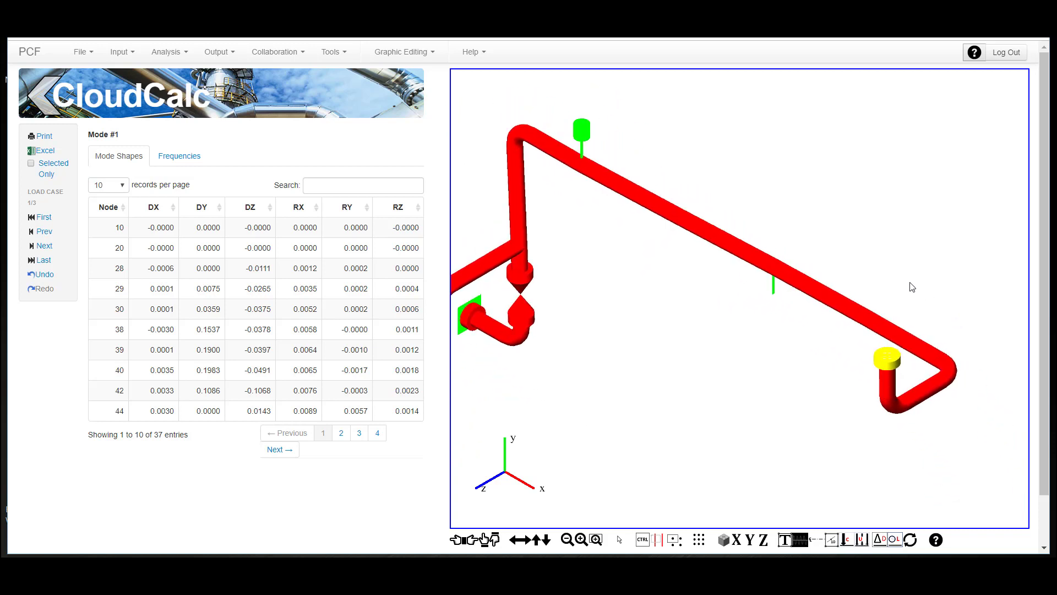
{"action": "scroll", "coordinate": [892, 282], "scroll_direction": "up", "scroll_amount": 3}
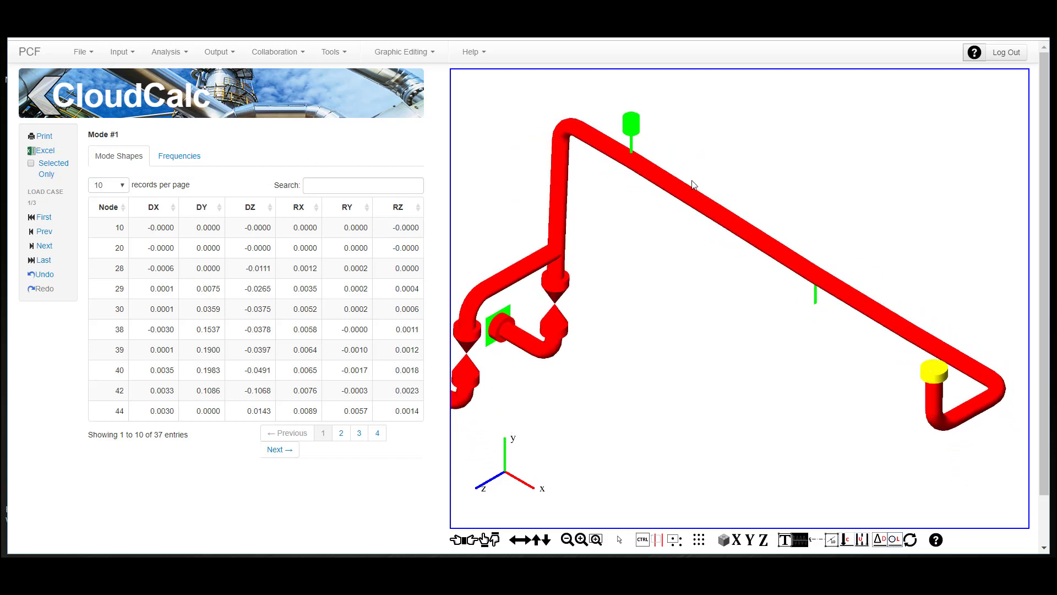
{"action": "left_click", "coordinate": [44, 247]}
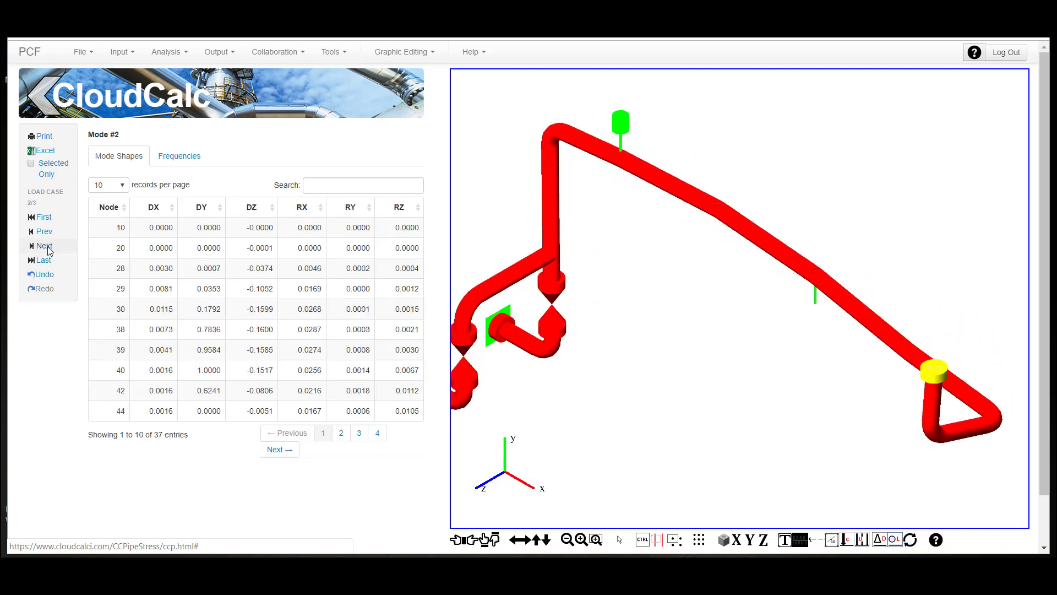
- Check the modal extraction settings under the dynamic load cases and display the piping model in full-screen graphics
{"action": "left_click", "coordinate": [122, 52]}
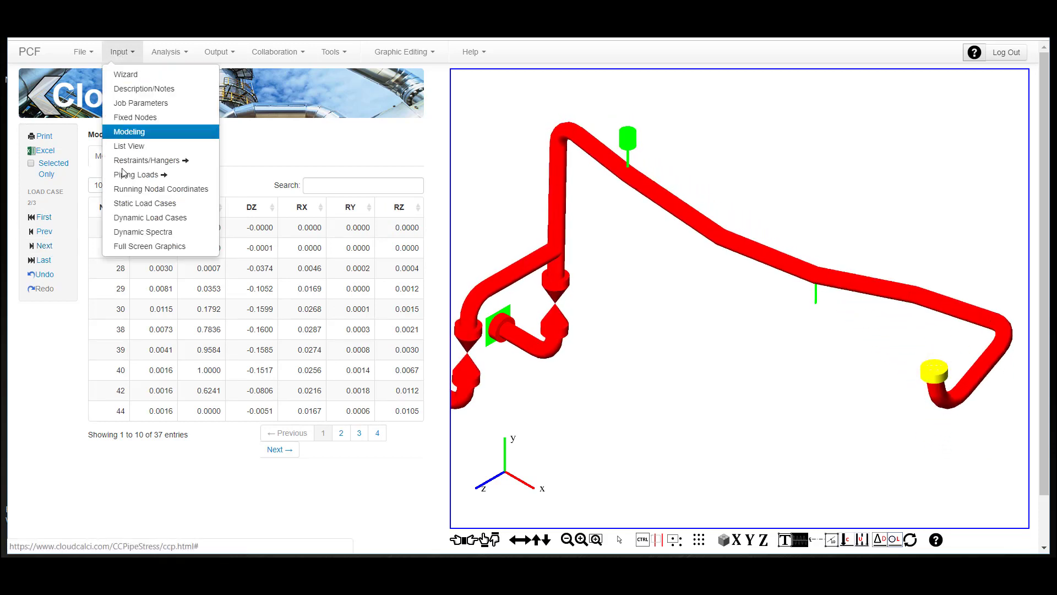
{"action": "left_click", "coordinate": [172, 218]}
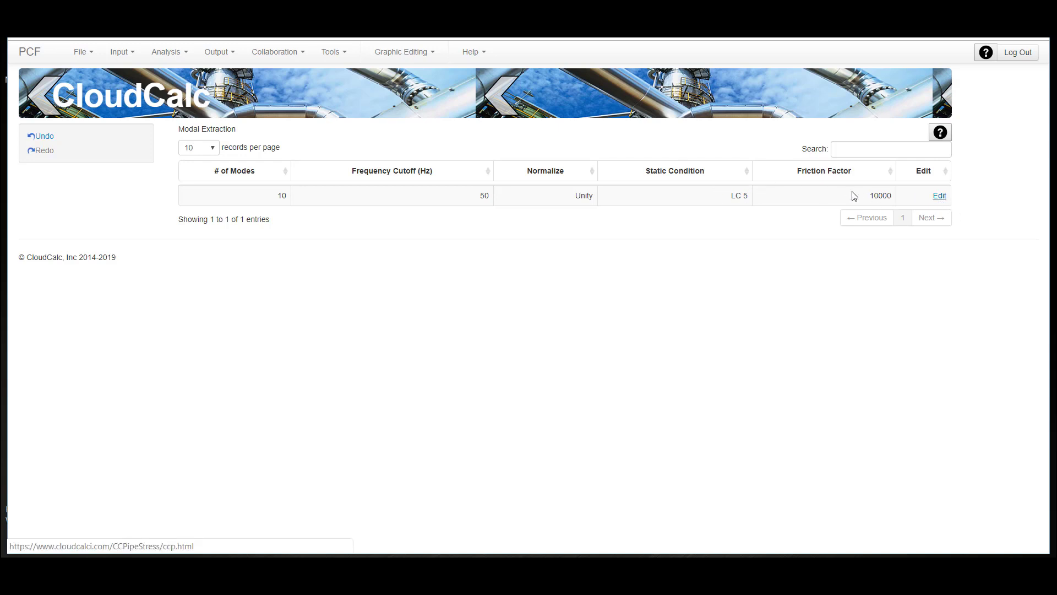
{"action": "left_click", "coordinate": [389, 98]}
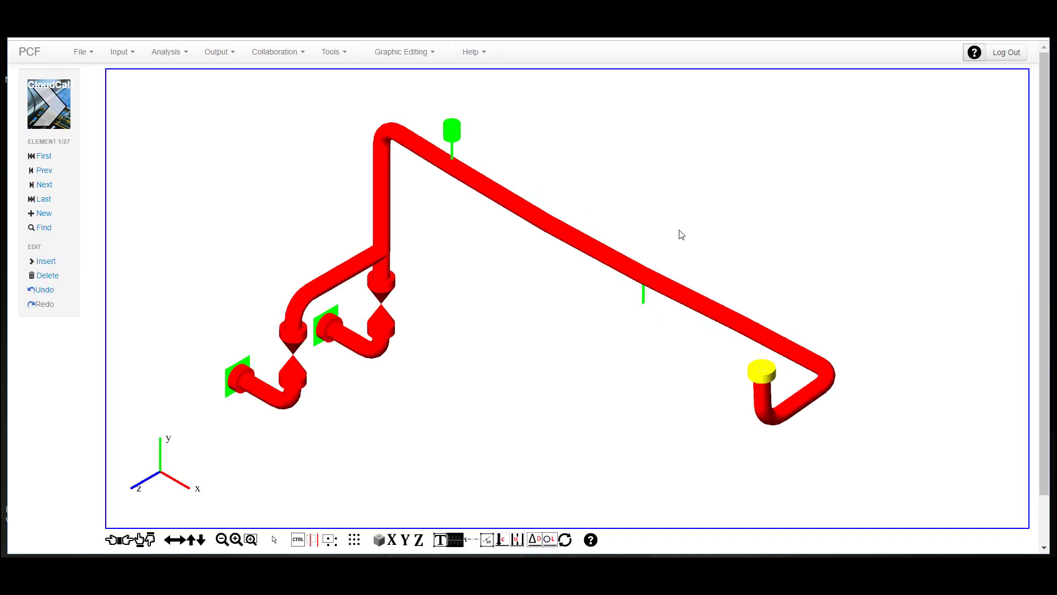